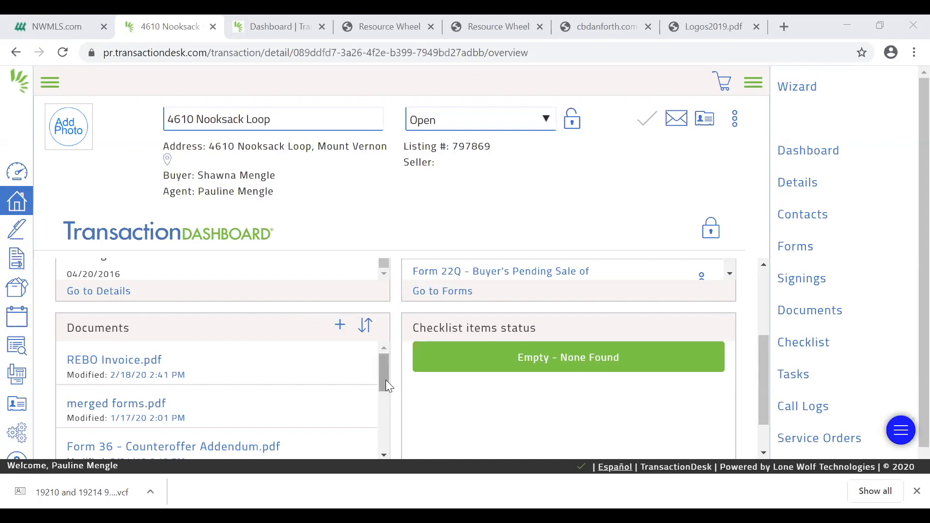
# Choose the All_Things_CBD PDF from the Downloads folder for upload as a new document in the transaction
pyautogui.moveTo(386, 380); pyautogui.dragTo(386, 378)
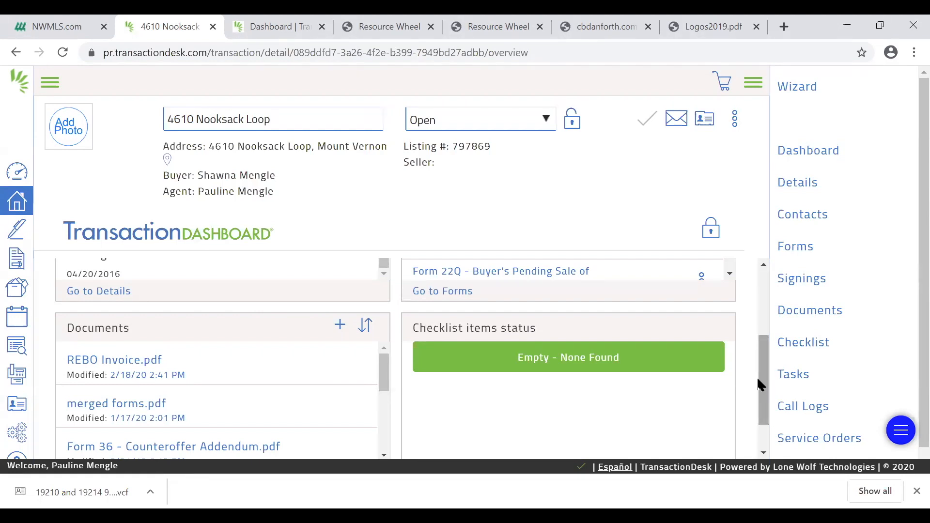
pyautogui.click(340, 326)
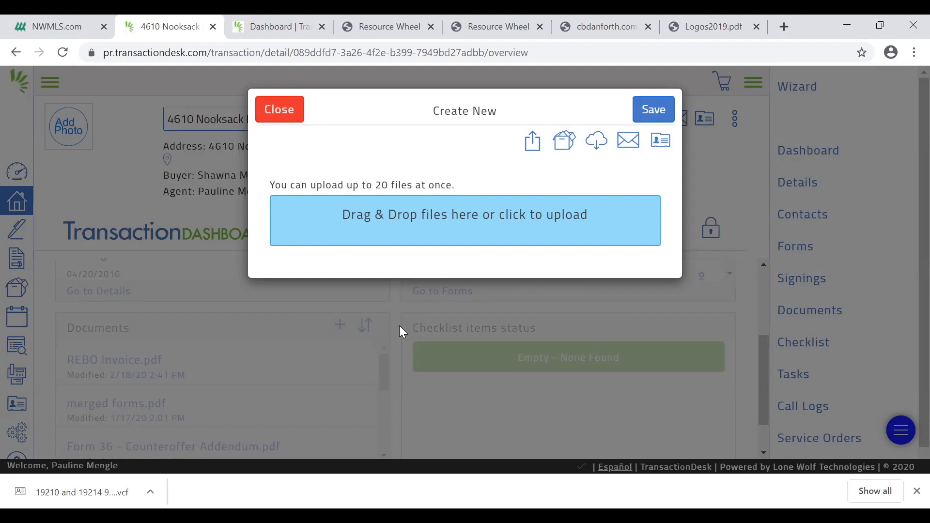
pyautogui.click(431, 226)
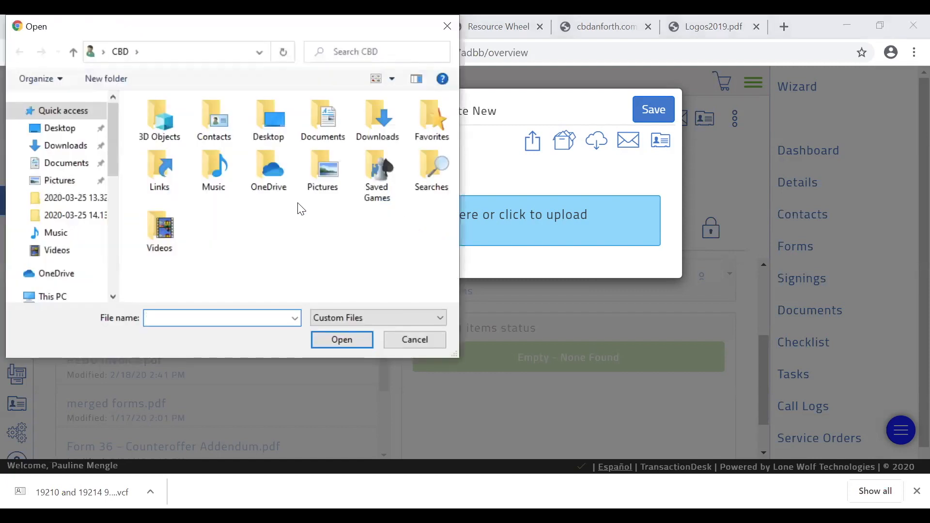
pyautogui.click(63, 146)
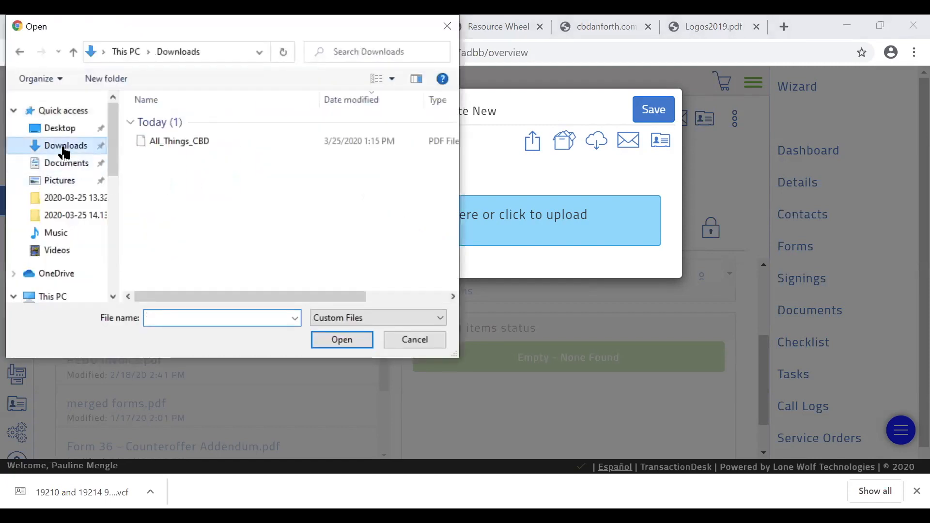
pyautogui.click(144, 143)
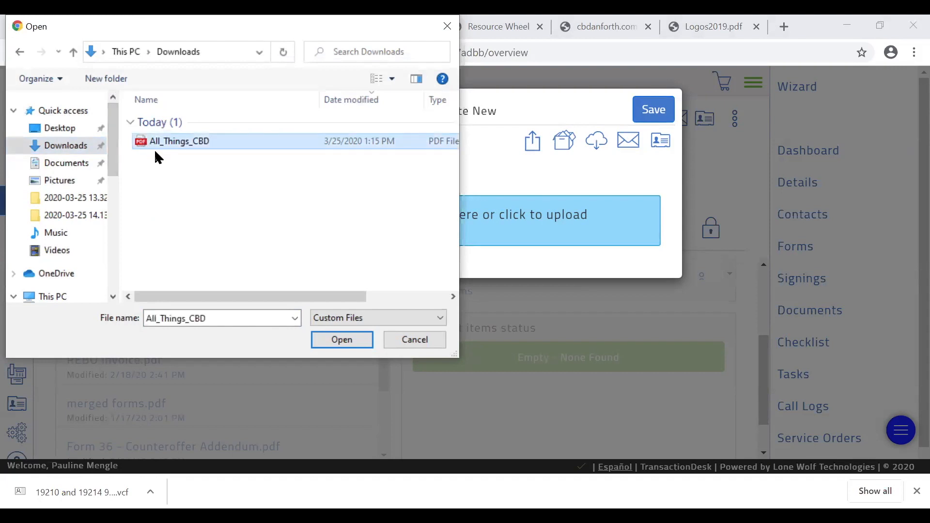
pyautogui.click(338, 341)
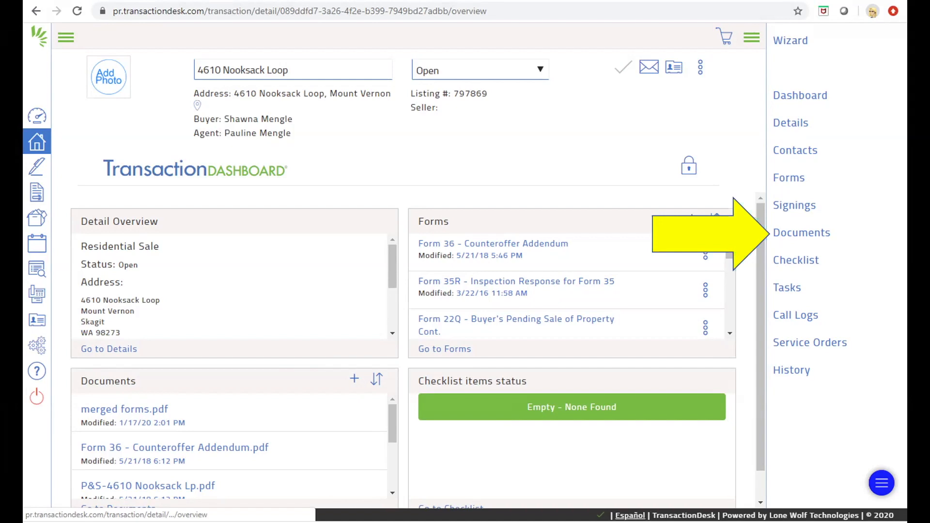
pyautogui.click(801, 232)
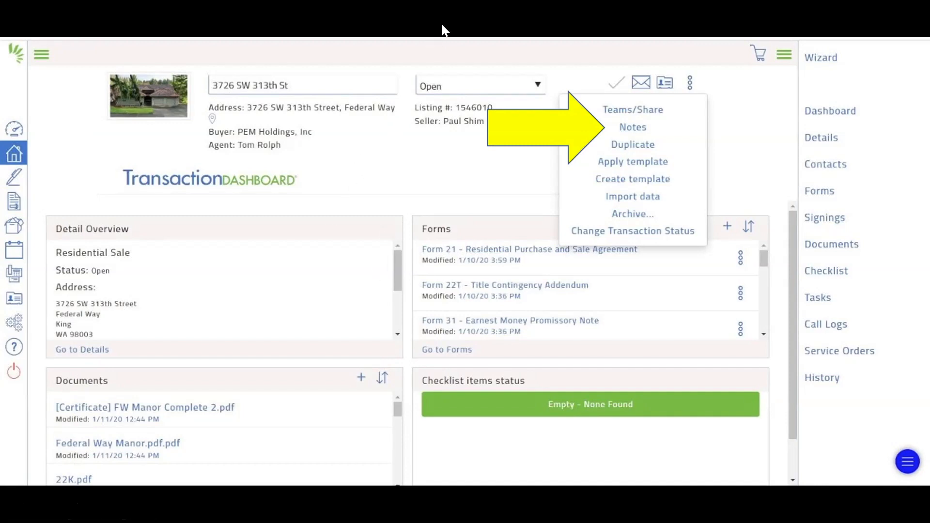
pyautogui.click(873, 11)
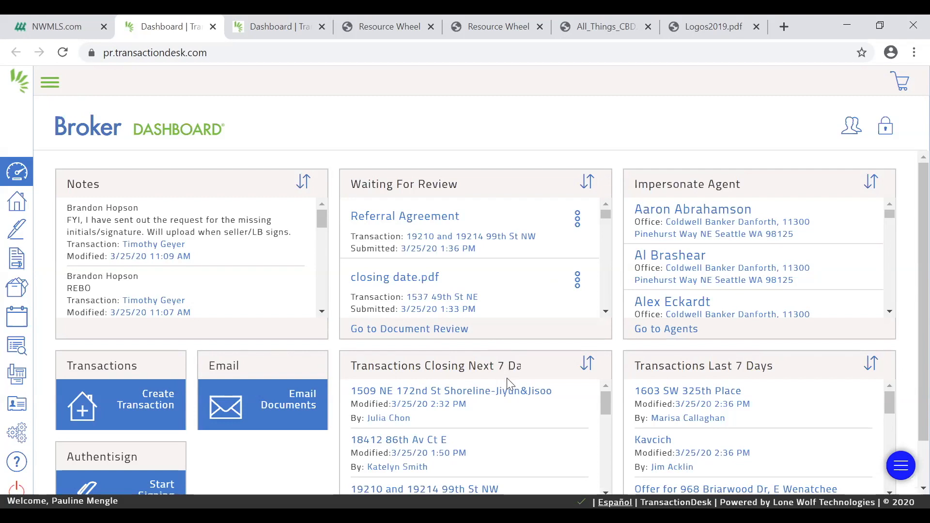
# Open the transaction modified 3/25/20 1:36 PM from Transactions Closing Next 7 Days and go to its documents
pyautogui.scroll(-1, 513, 380)
pyautogui.scroll(-1, 537, 386)
pyautogui.scroll(1, 536, 386)
pyautogui.scroll(-1, 535, 386)
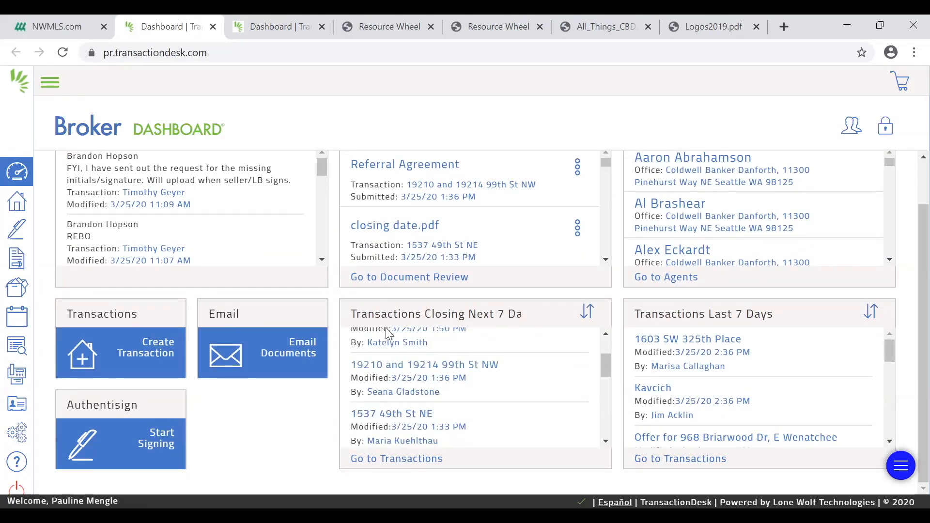
pyautogui.click(408, 372)
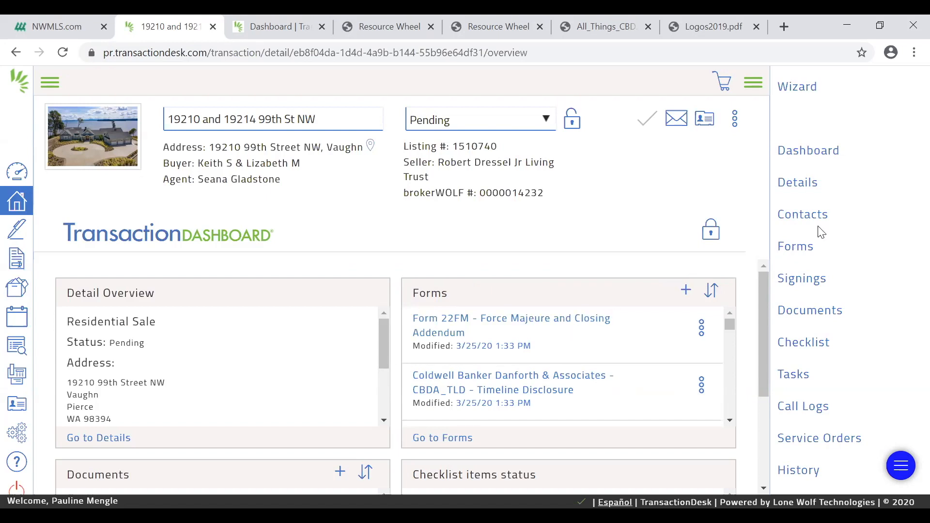
pyautogui.click(805, 318)
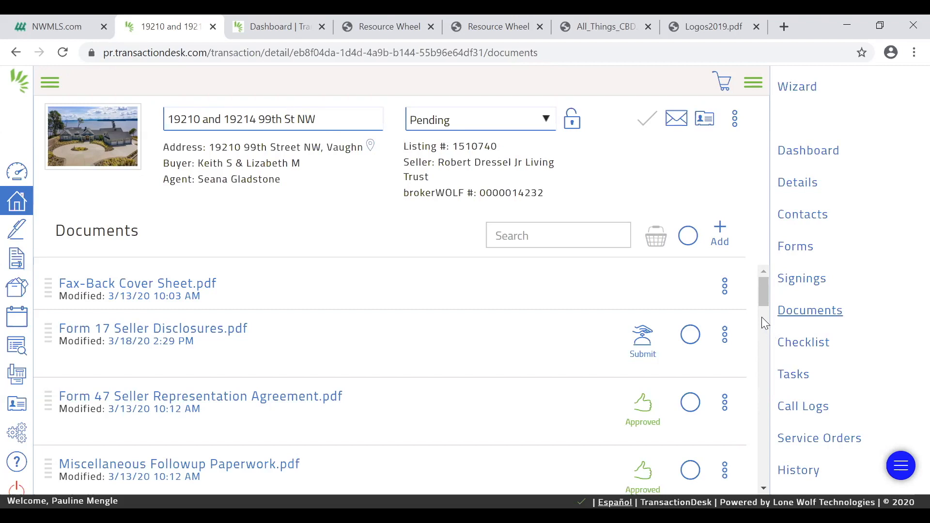
# Create a new folder named Listing in the transaction's documents
pyautogui.click(719, 235)
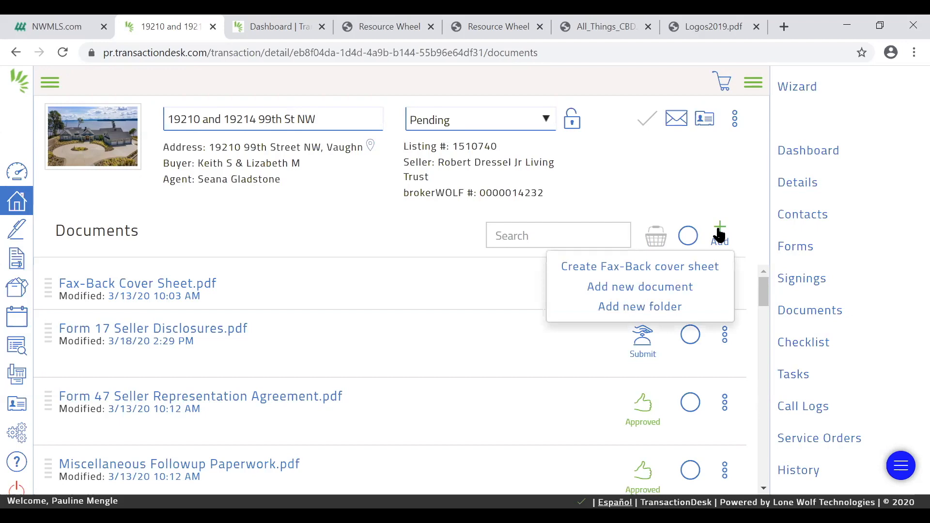
pyautogui.click(658, 311)
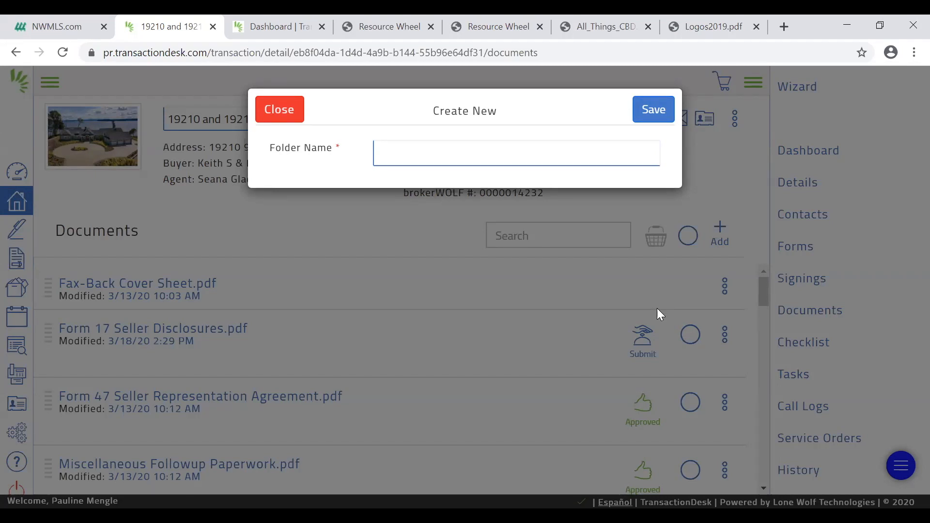
pyautogui.click(424, 156)
pyautogui.write('Listing')
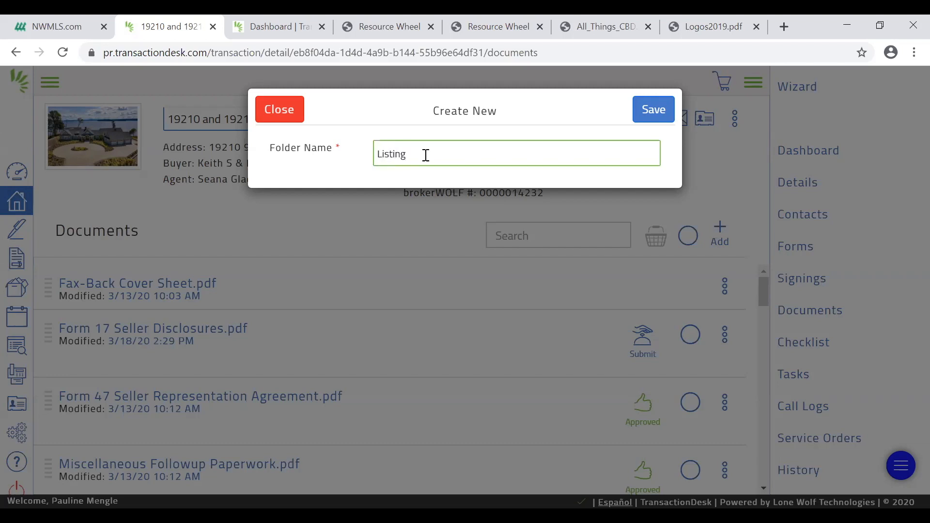
pyautogui.click(658, 111)
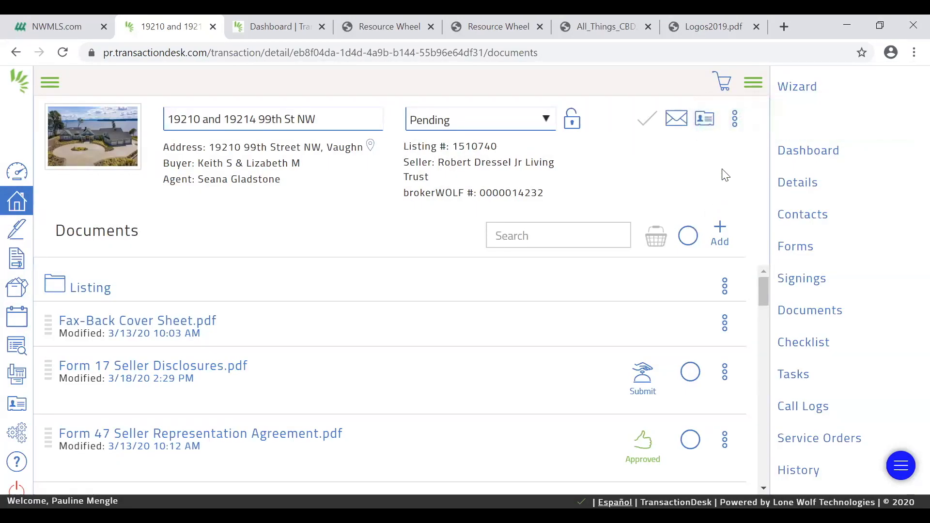
# Add a second document folder named Sales File to the transaction
pyautogui.click(720, 231)
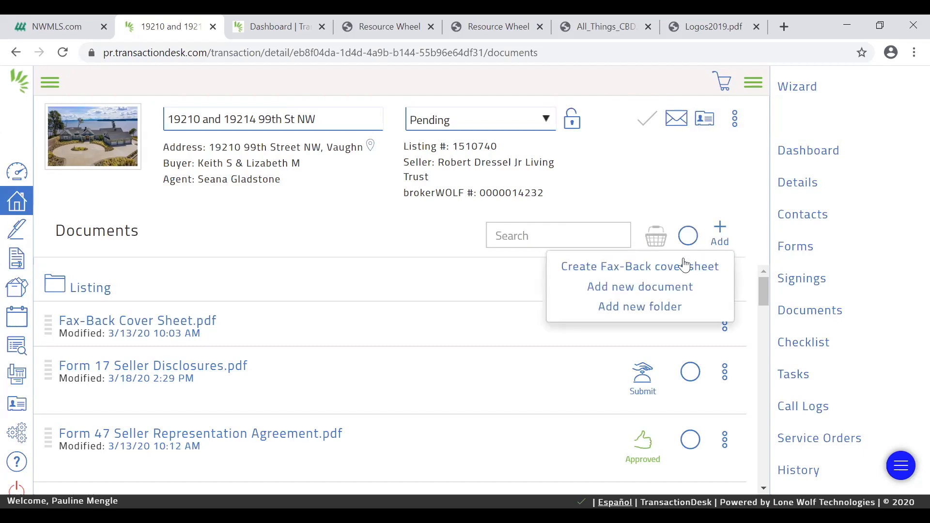
pyautogui.click(656, 308)
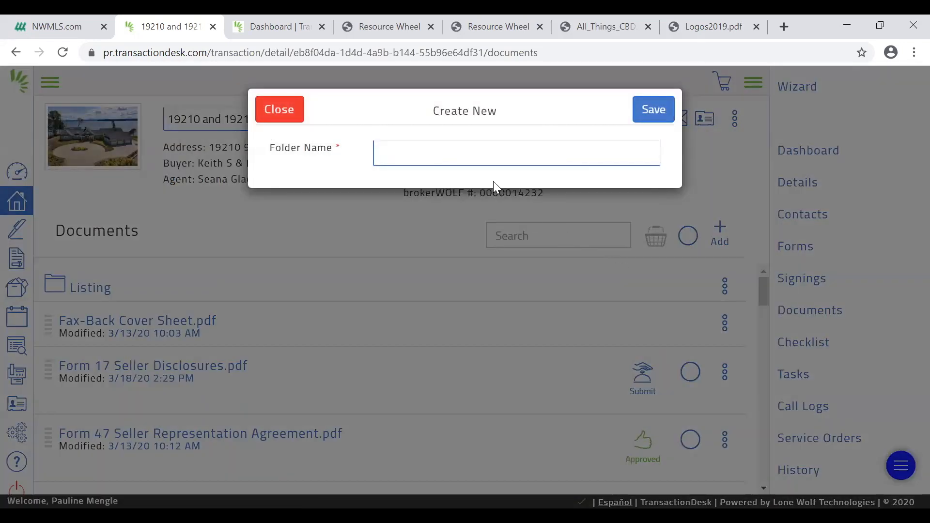
pyautogui.click(488, 148)
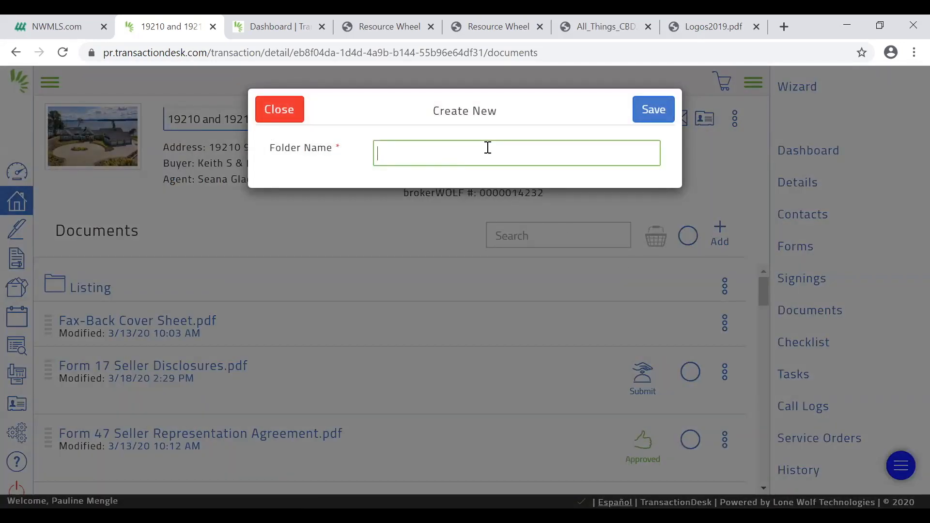
pyautogui.write('P')
pyautogui.press('BackSpace')
pyautogui.write('Sales File')
pyautogui.click(641, 102)
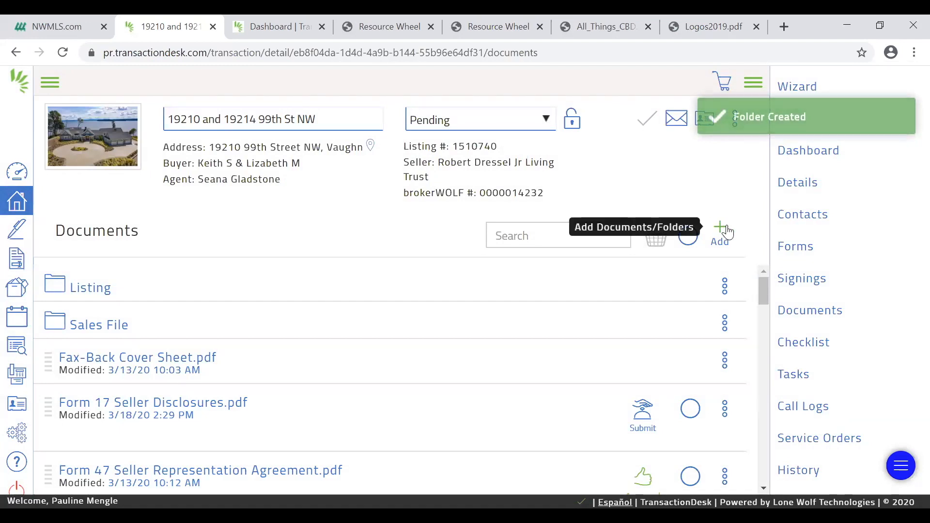
# Add a third document folder named Emails and texts to the transaction
pyautogui.click(726, 233)
pyautogui.click(645, 314)
pyautogui.click(444, 152)
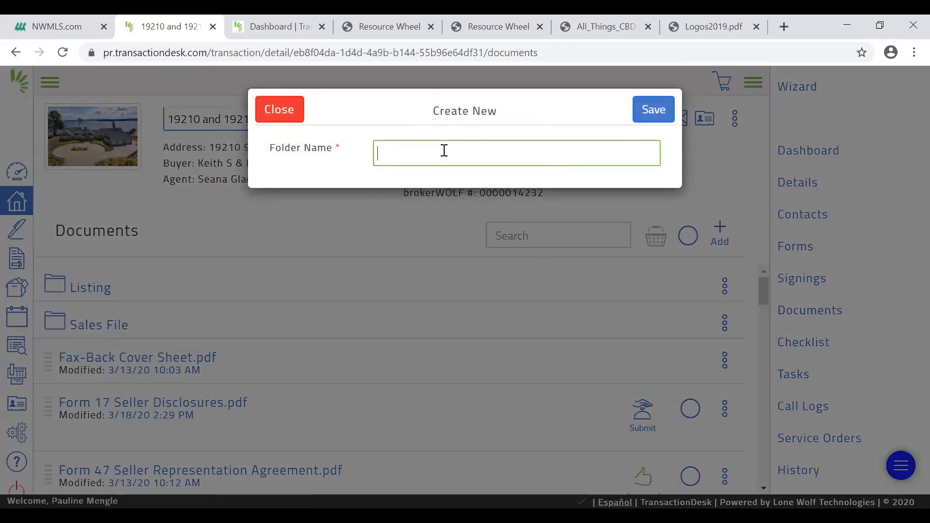
pyautogui.write('E')
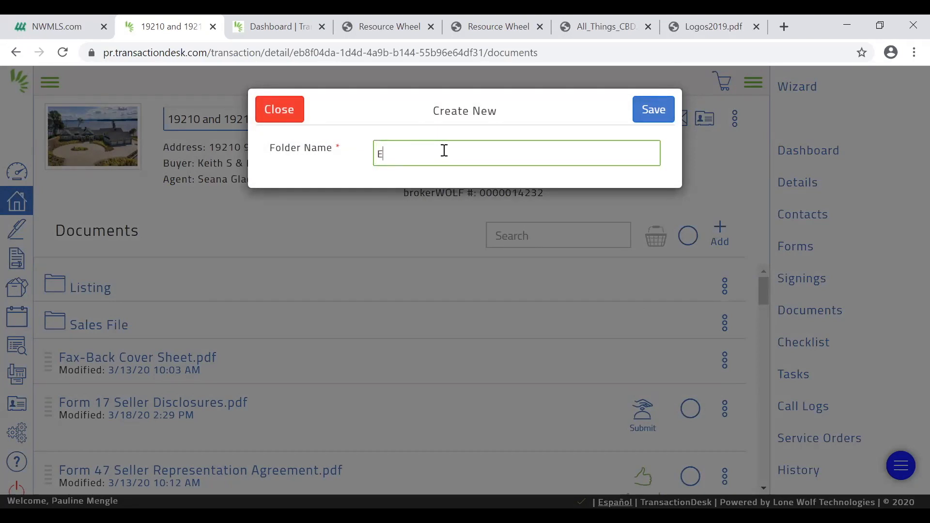
pyautogui.write('mails')
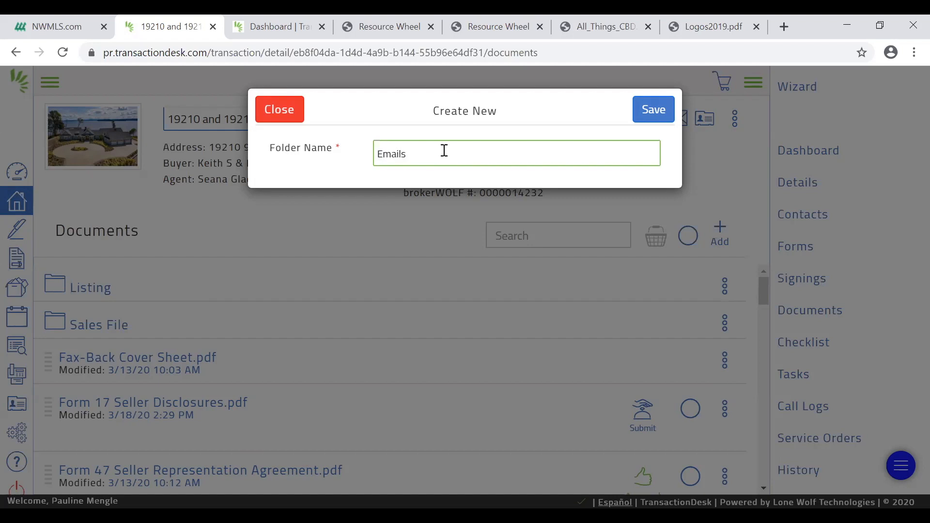
pyautogui.write(' and texts')
pyautogui.click(654, 110)
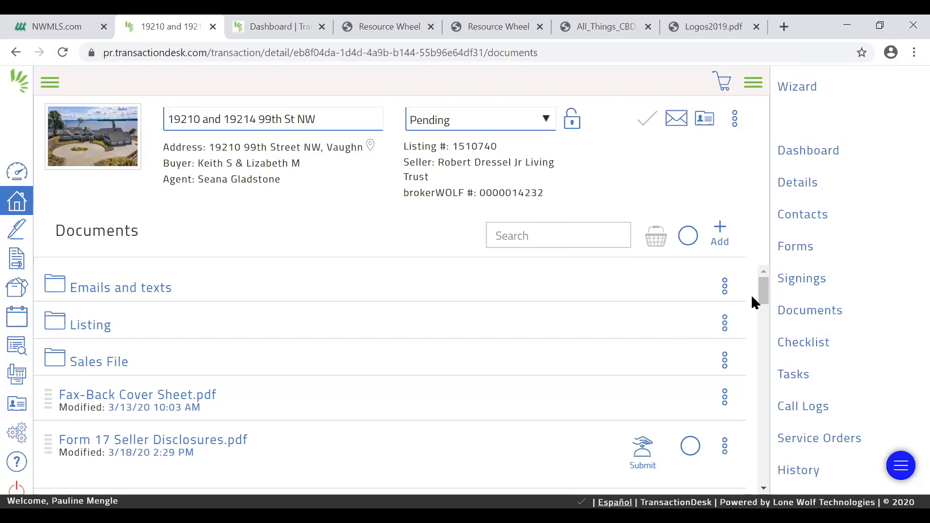
# Select Form 17 Seller Disclosures, Form 47 Seller Representation Agreement and Miscellaneous Followup Paperwork, and open them in the basket
pyautogui.moveTo(764, 296); pyautogui.dragTo(754, 357)
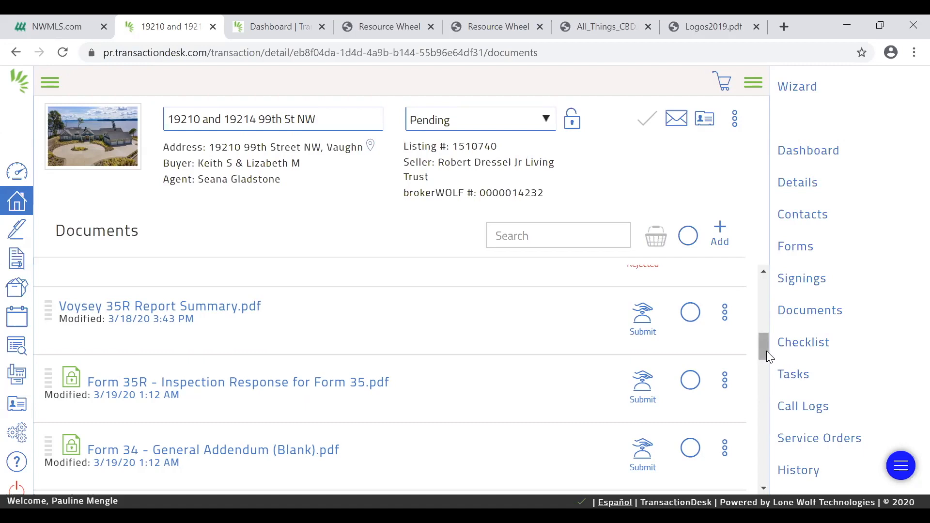
pyautogui.moveTo(766, 351); pyautogui.dragTo(779, 305)
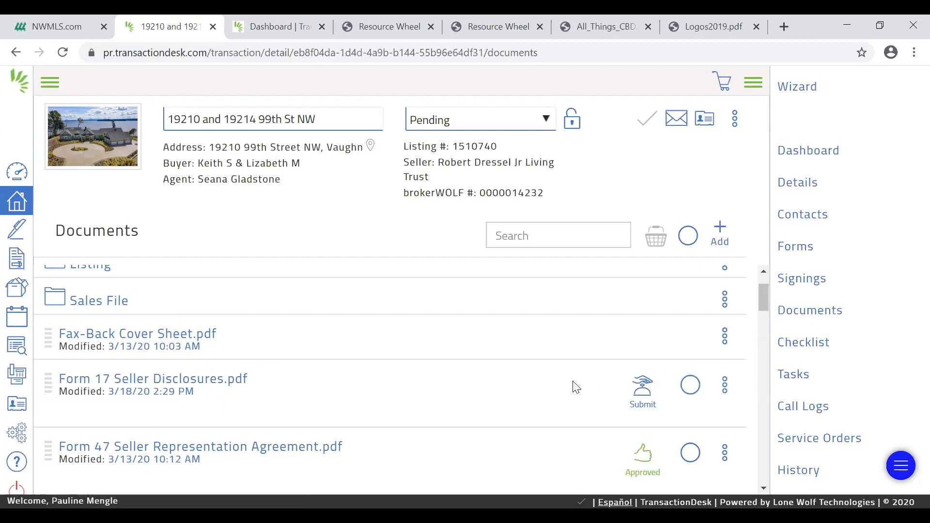
pyautogui.click(686, 385)
pyautogui.scroll(-3, 685, 386)
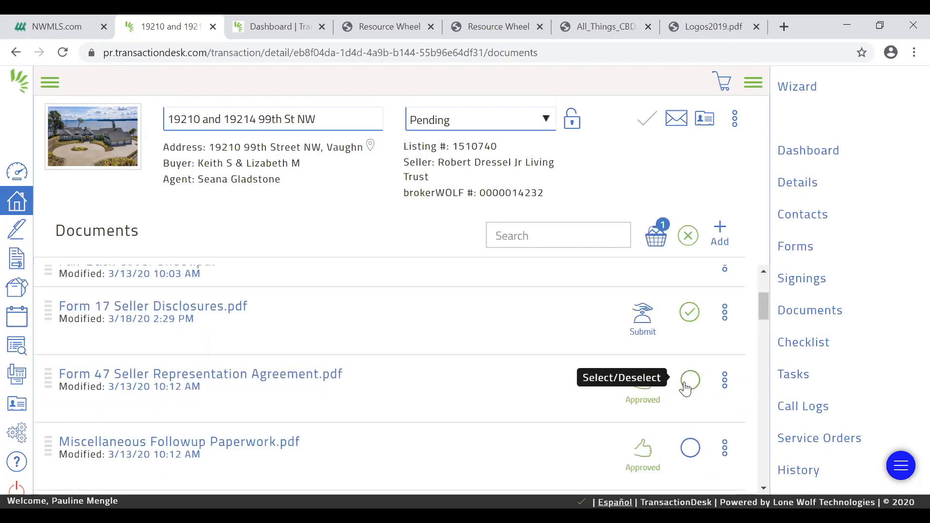
pyautogui.click(686, 385)
pyautogui.click(690, 451)
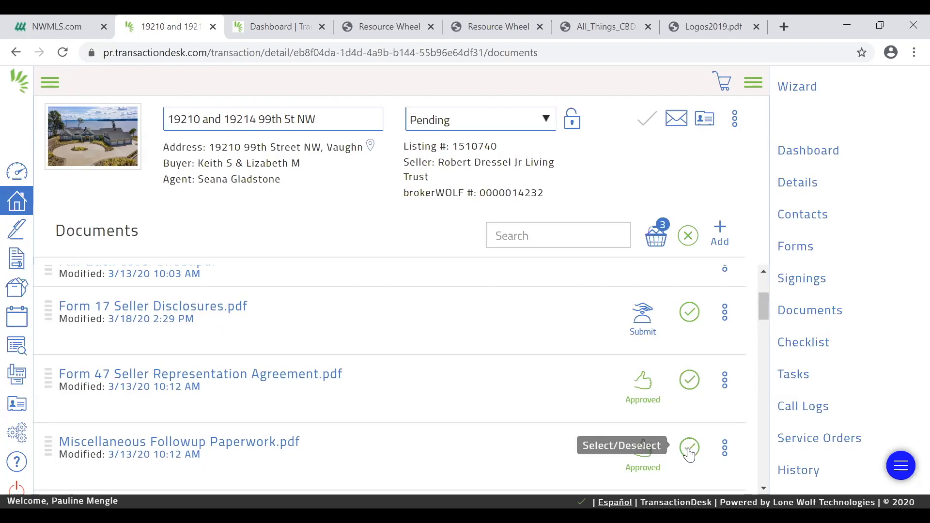
pyautogui.click(659, 239)
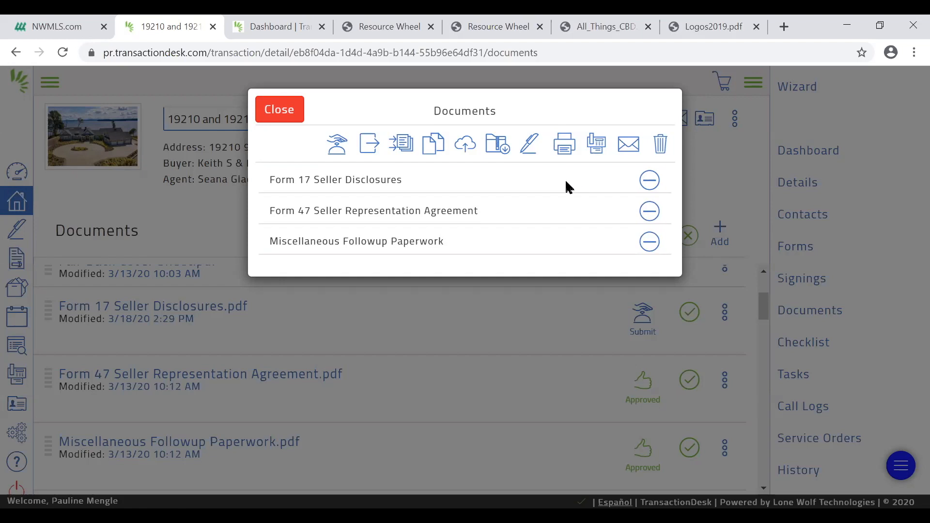
# Merge the three basket documents into one document named "Merged P and S" and close the basket
pyautogui.click(402, 144)
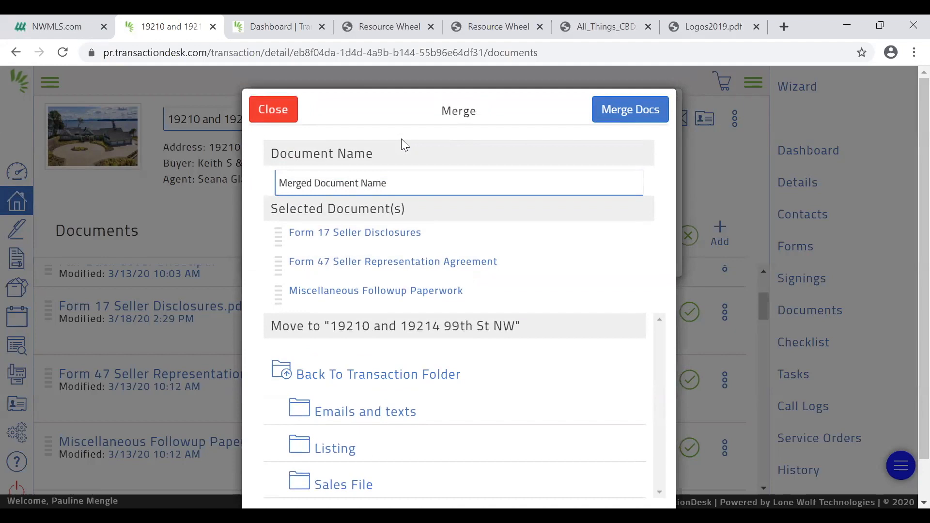
pyautogui.click(382, 182)
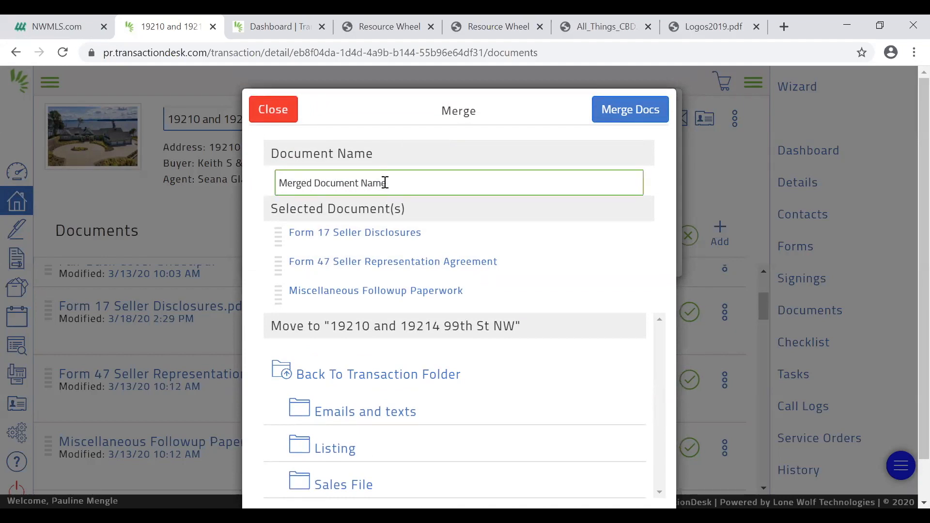
pyautogui.tripleClick(395, 184)
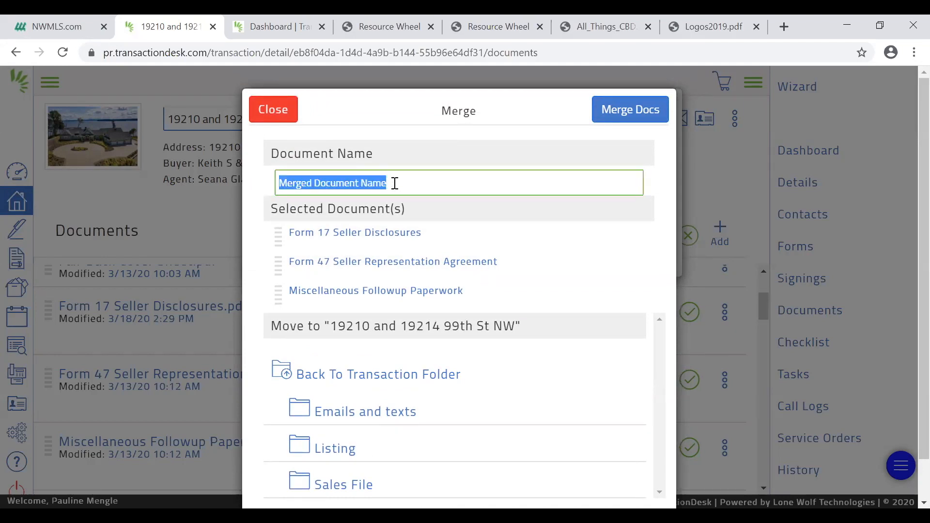
pyautogui.write('Merged')
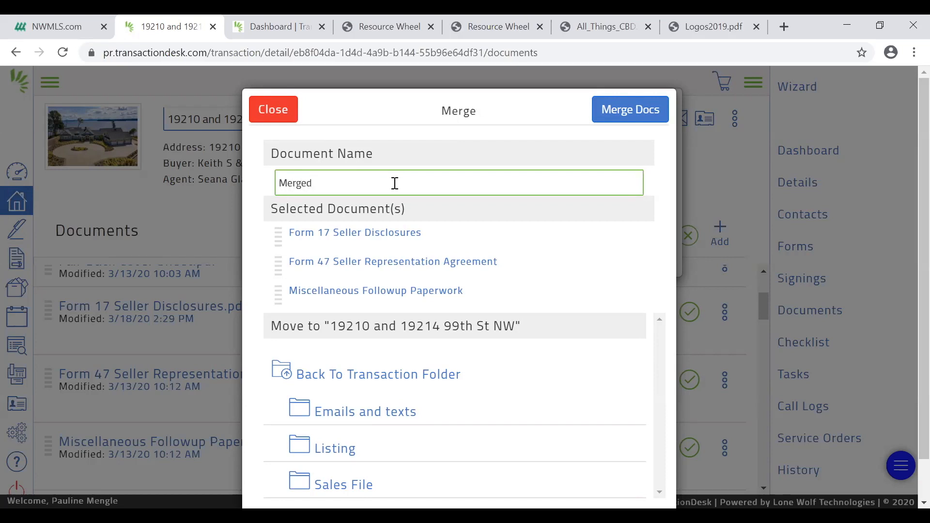
pyautogui.write(' P and S')
pyautogui.click(629, 116)
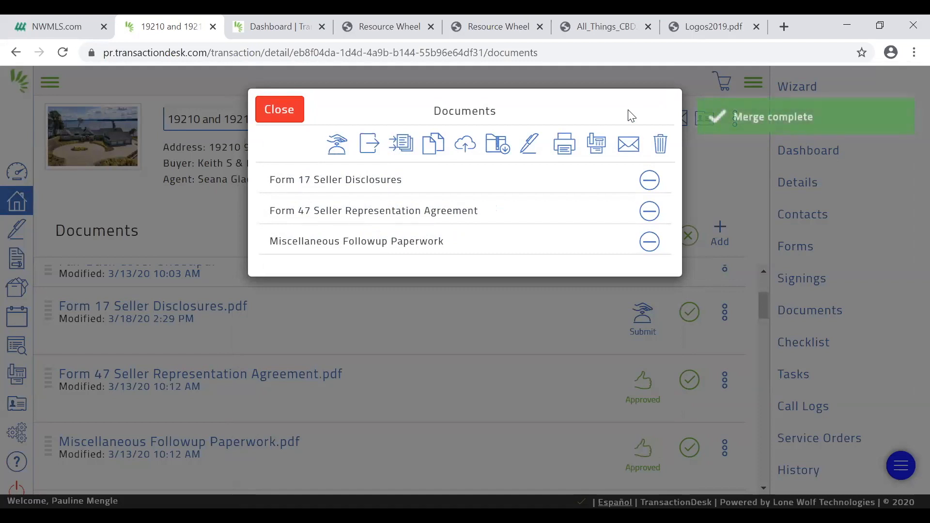
pyautogui.click(285, 107)
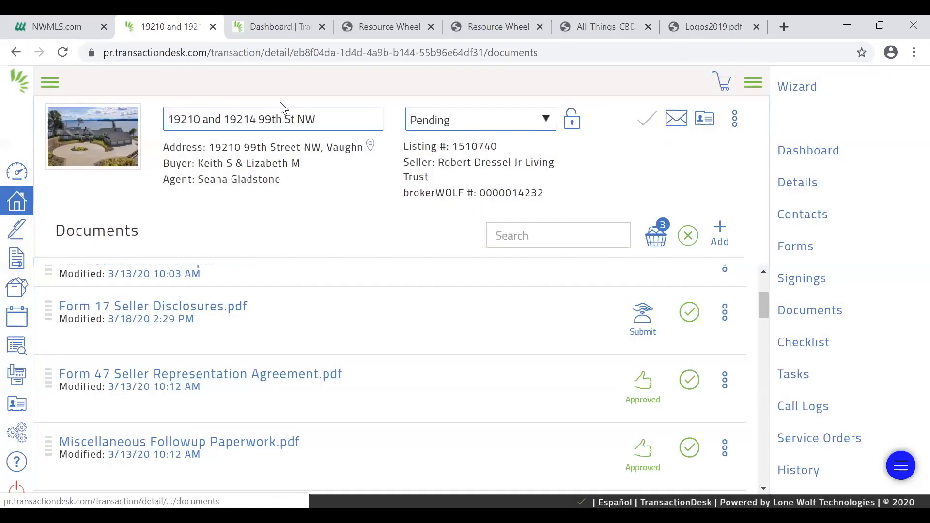
# Reload the transaction's documents and check the end of the list for the Merged P and S file
pyautogui.click(63, 57)
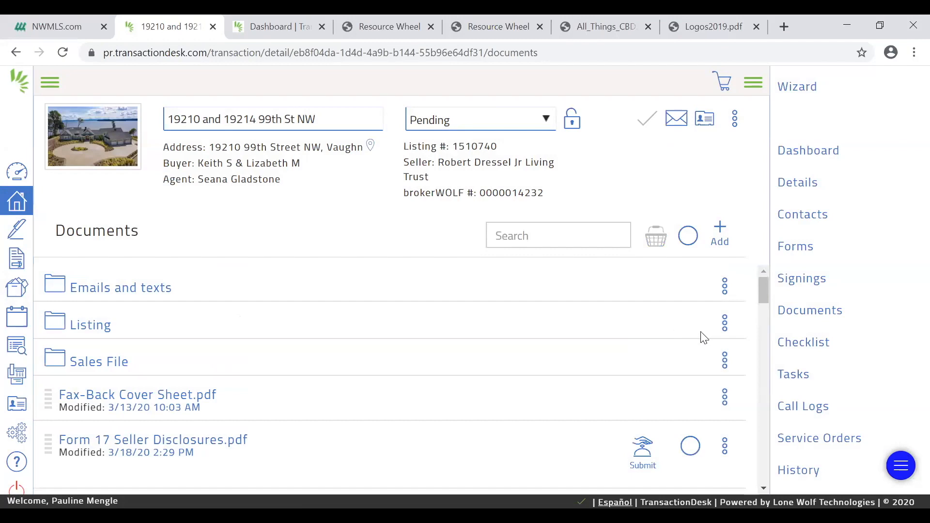
pyautogui.moveTo(764, 298); pyautogui.dragTo(764, 487)
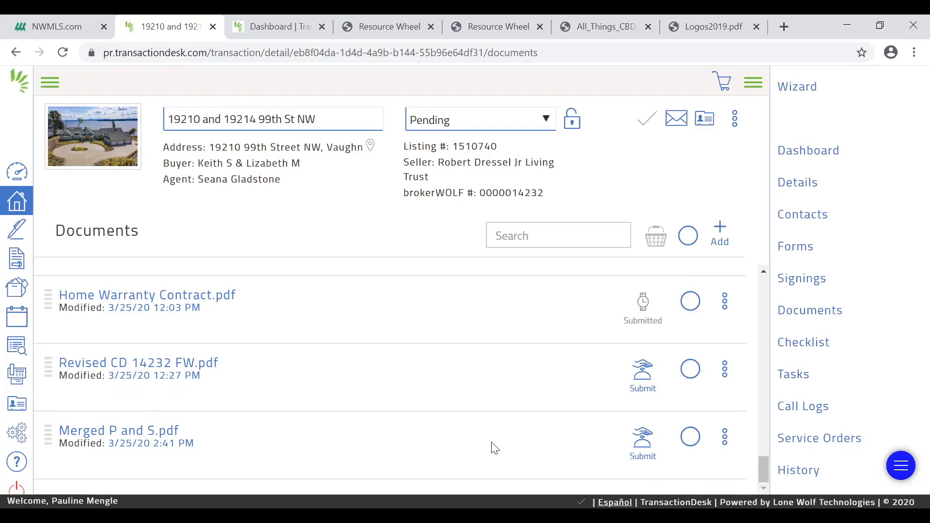
pyautogui.moveTo(757, 470); pyautogui.dragTo(776, 302)
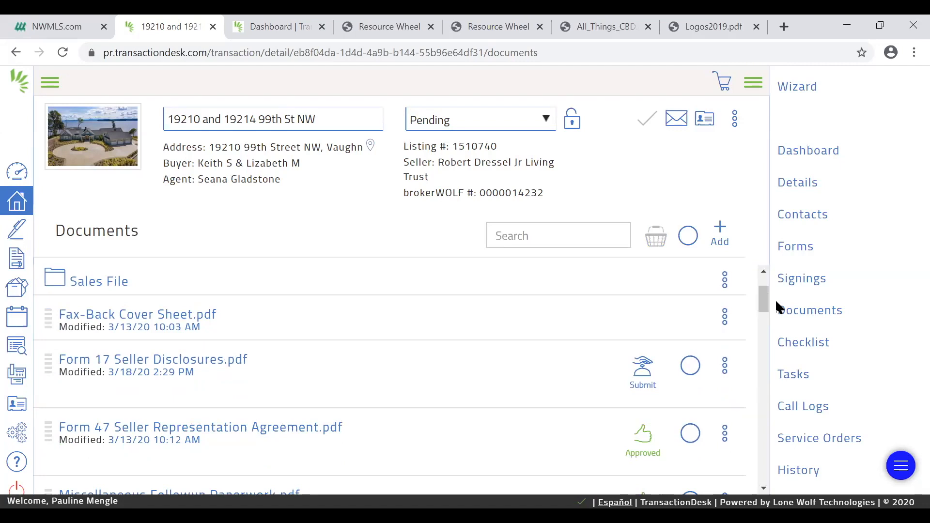
# Select Form 17 Seller Disclosures, Form 47 Seller Representation Agreement and Miscellaneous Followup Paperwork again, and open the basket
pyautogui.moveTo(767, 302); pyautogui.dragTo(765, 310)
pyautogui.click(694, 309)
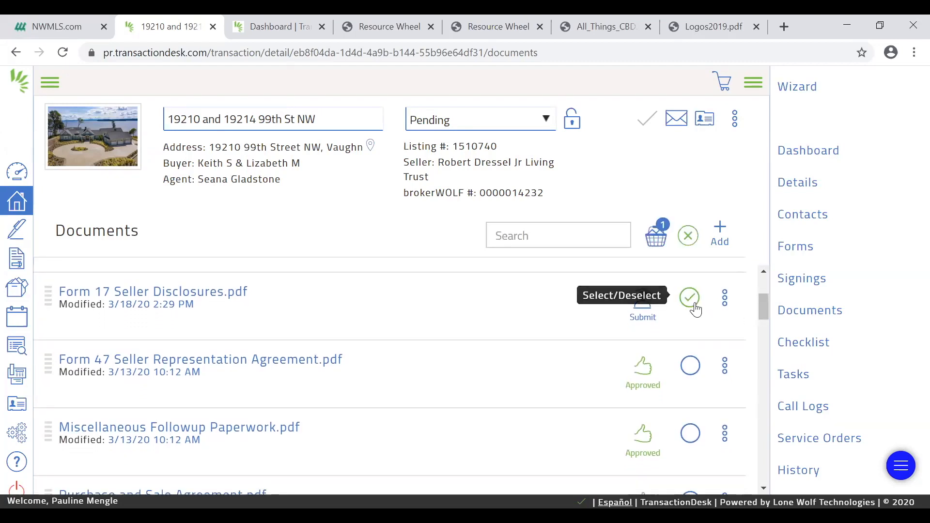
pyautogui.click(692, 379)
pyautogui.click(692, 437)
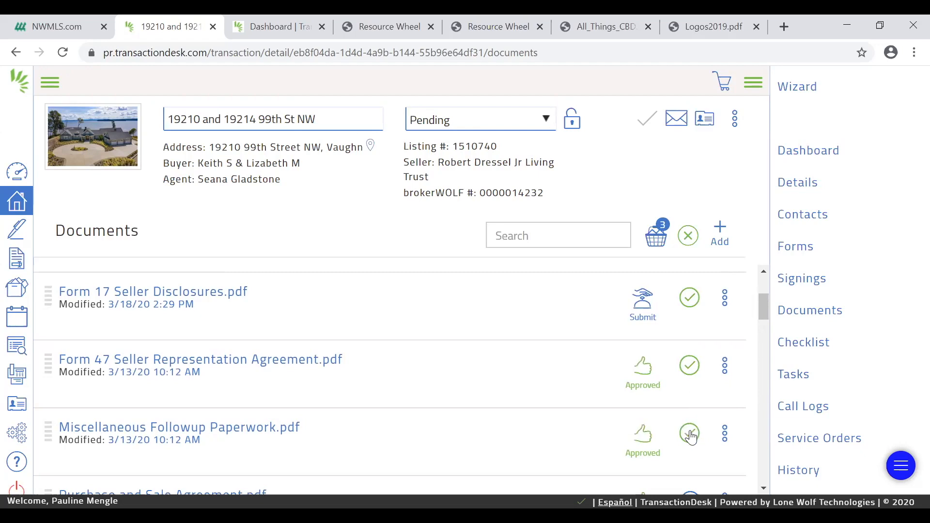
pyautogui.click(659, 242)
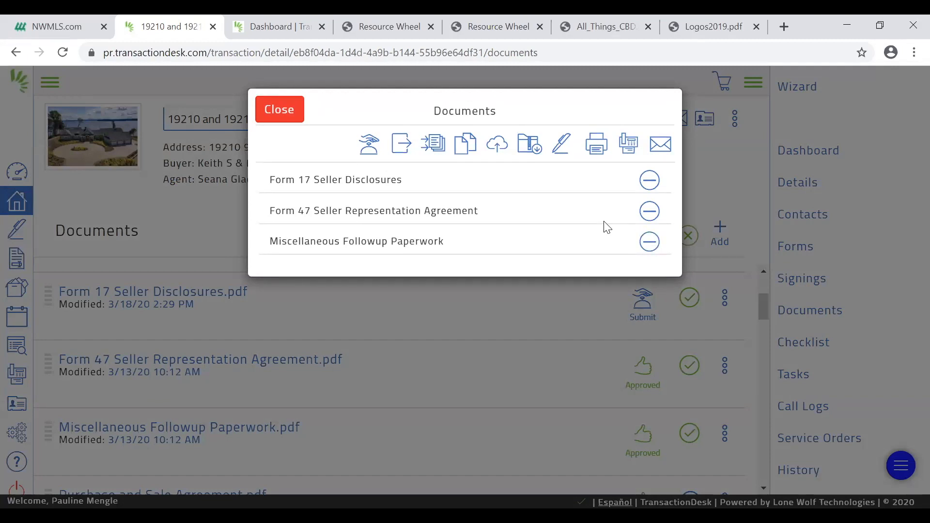
# Move the three basket documents into the Sales File folder
pyautogui.click(409, 145)
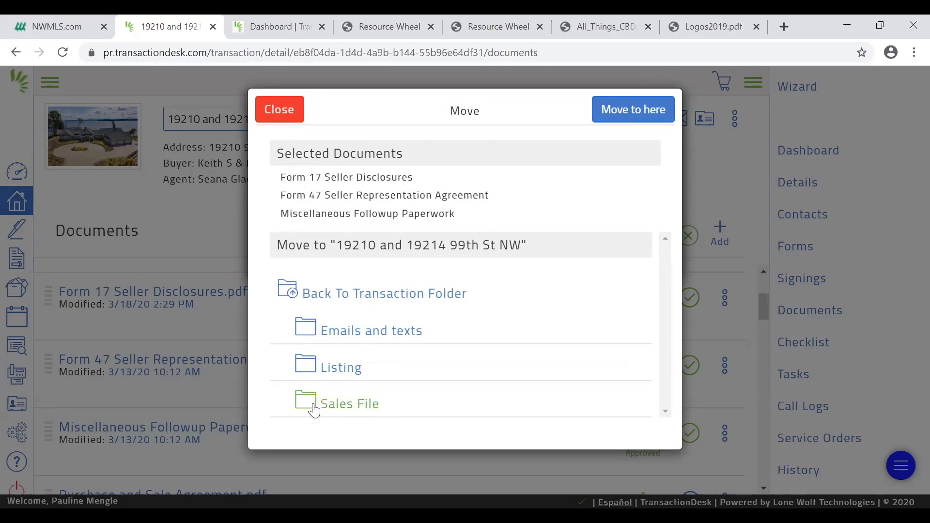
pyautogui.click(338, 406)
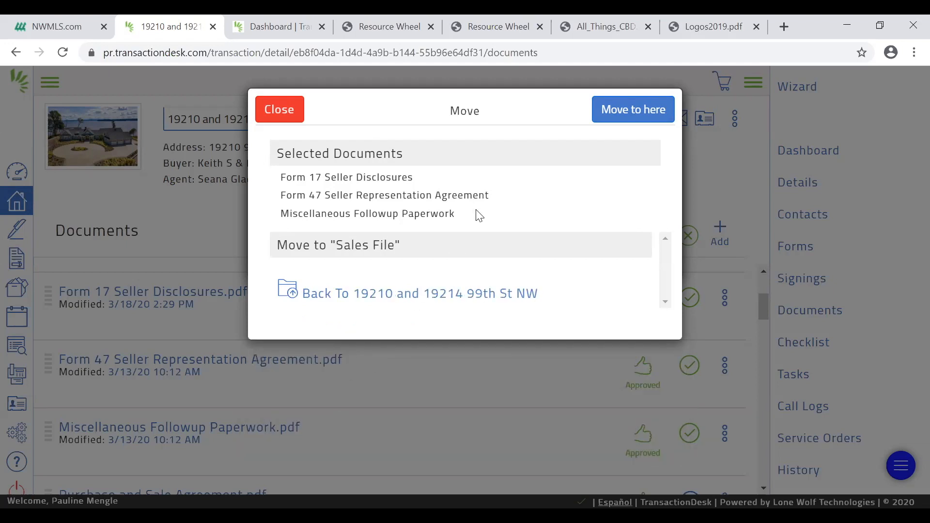
pyautogui.click(628, 123)
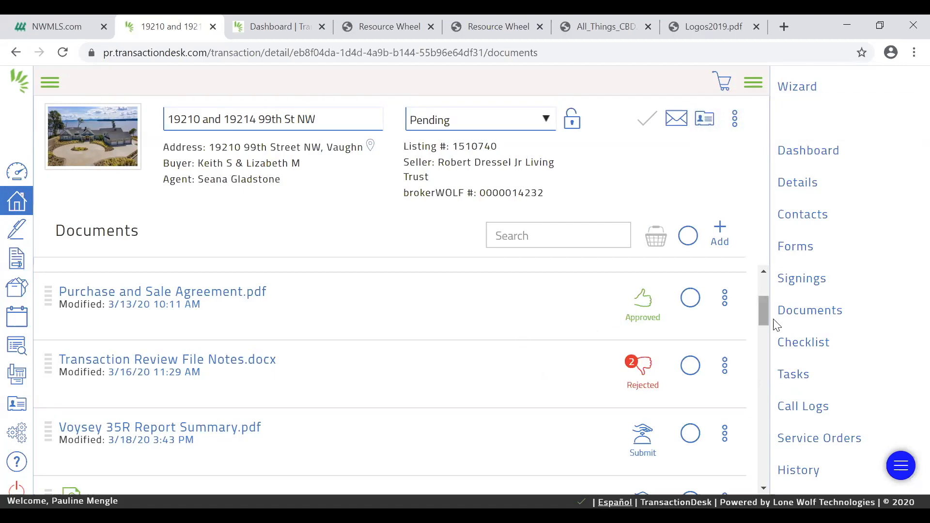
# Open the Sales File folder and check the documents it contains
pyautogui.moveTo(762, 311); pyautogui.dragTo(763, 291)
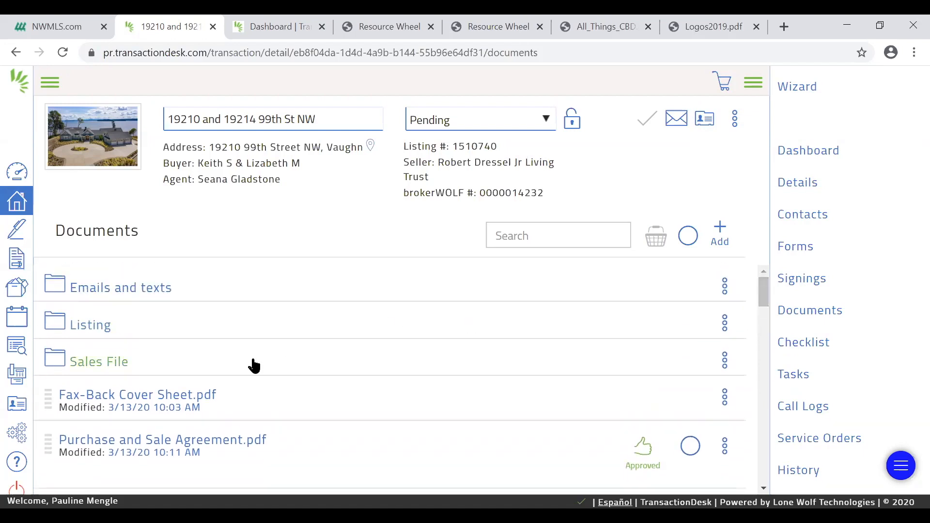
pyautogui.click(109, 368)
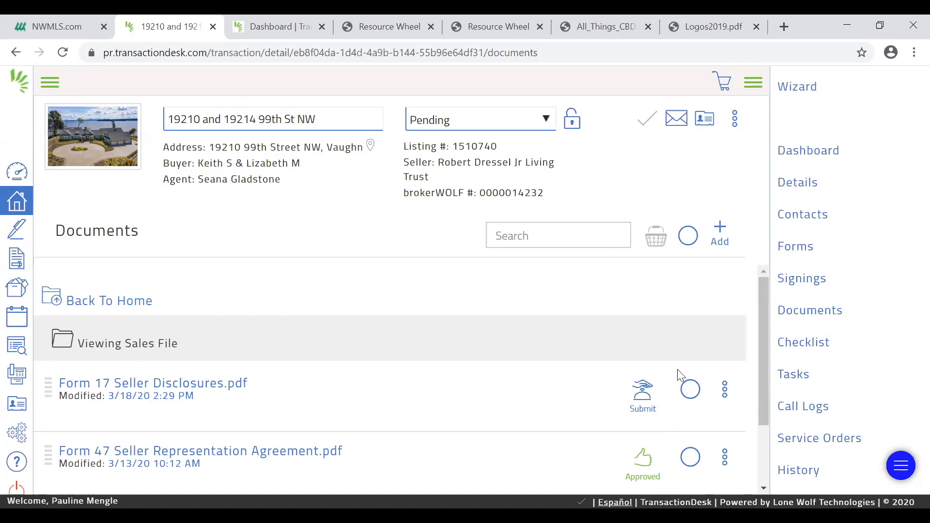
pyautogui.moveTo(759, 358); pyautogui.dragTo(761, 415)
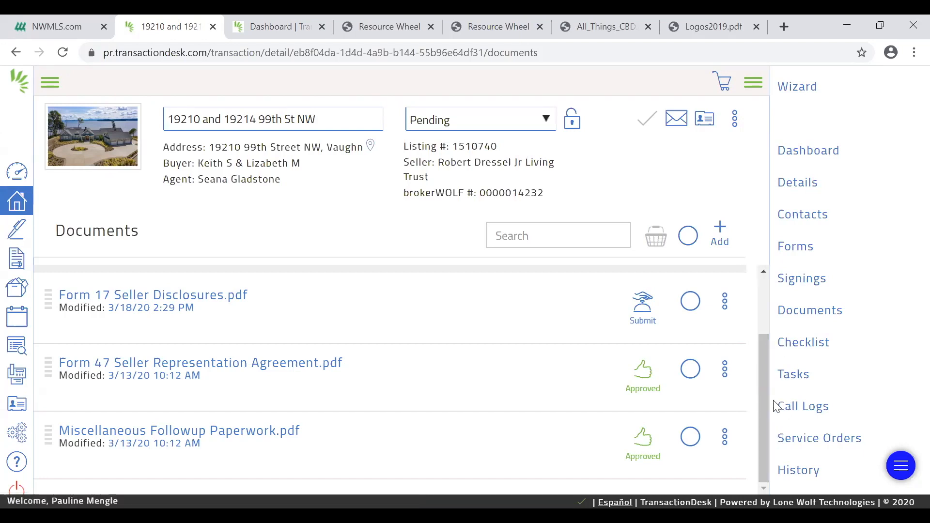
pyautogui.moveTo(761, 409); pyautogui.dragTo(768, 382)
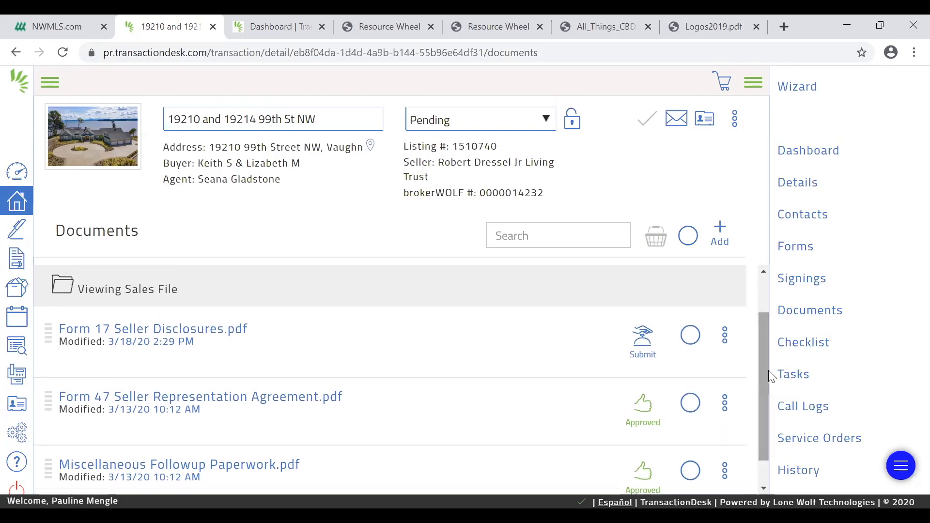
# View the transaction's email upload information, close it, and download the transaction's contact card
pyautogui.click(681, 129)
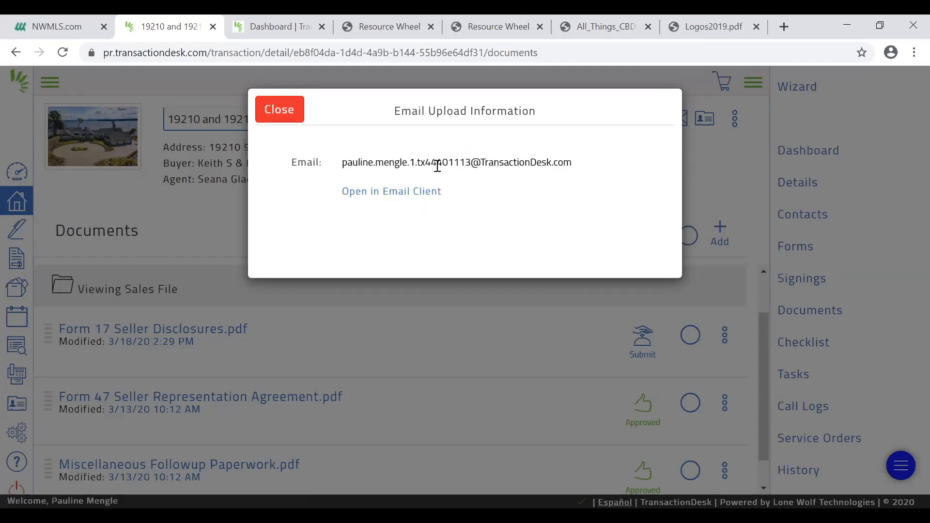
pyautogui.click(284, 115)
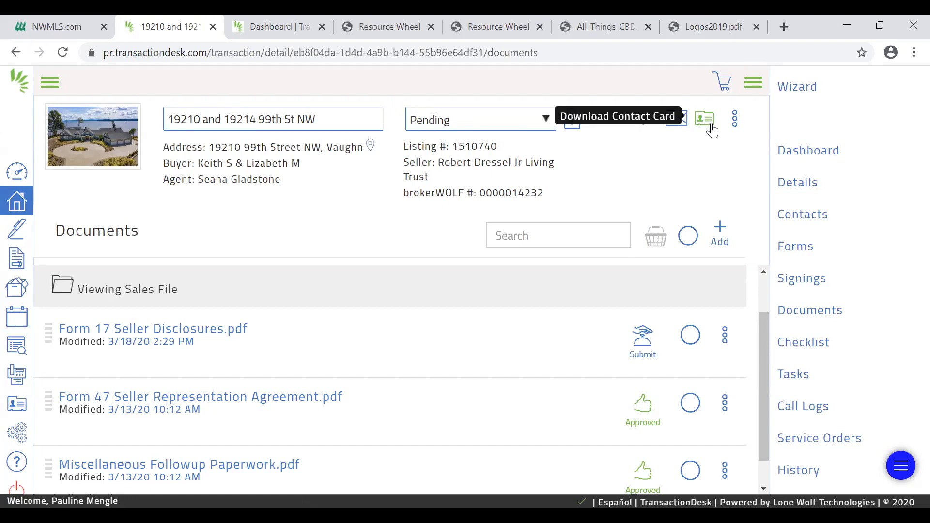
pyautogui.click(710, 127)
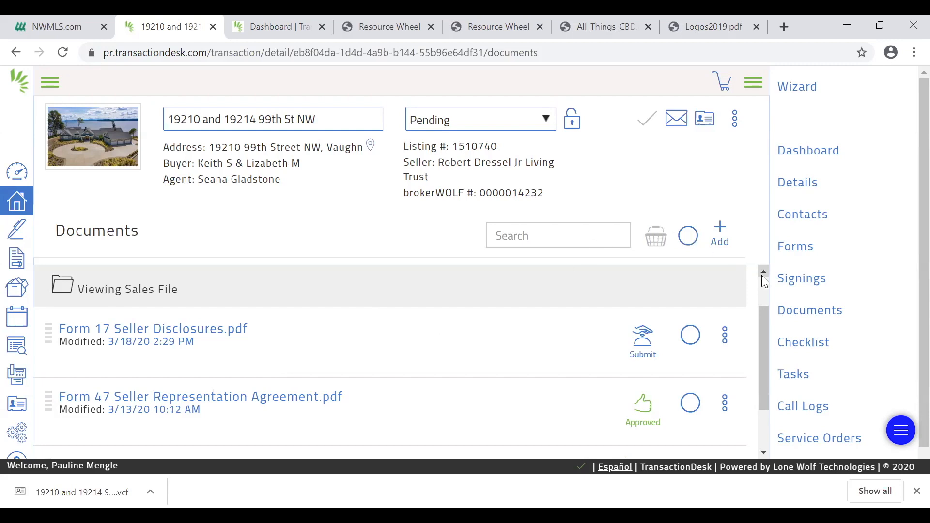
# Leave the Sales File folder, return to the broker dashboard and reopen the first transaction closing in the next 7 days
pyautogui.scroll(2, 761, 275)
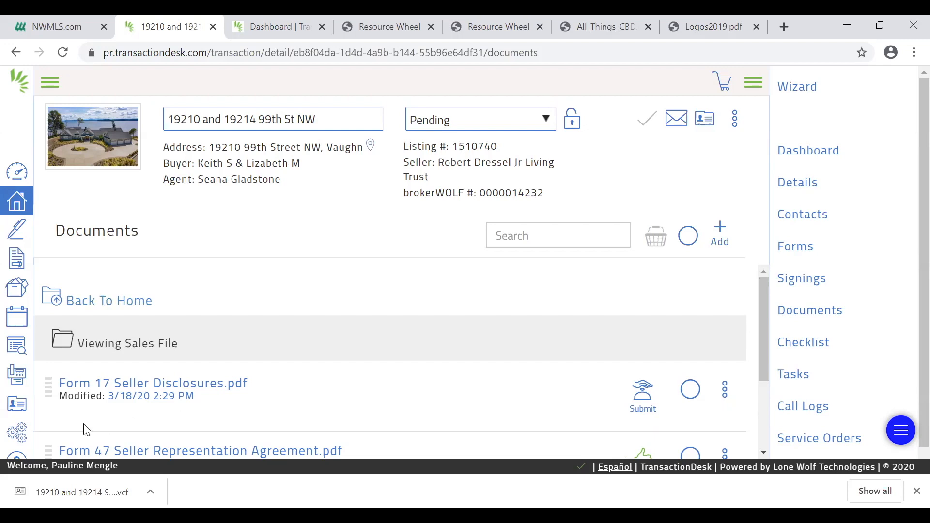
pyautogui.click(105, 312)
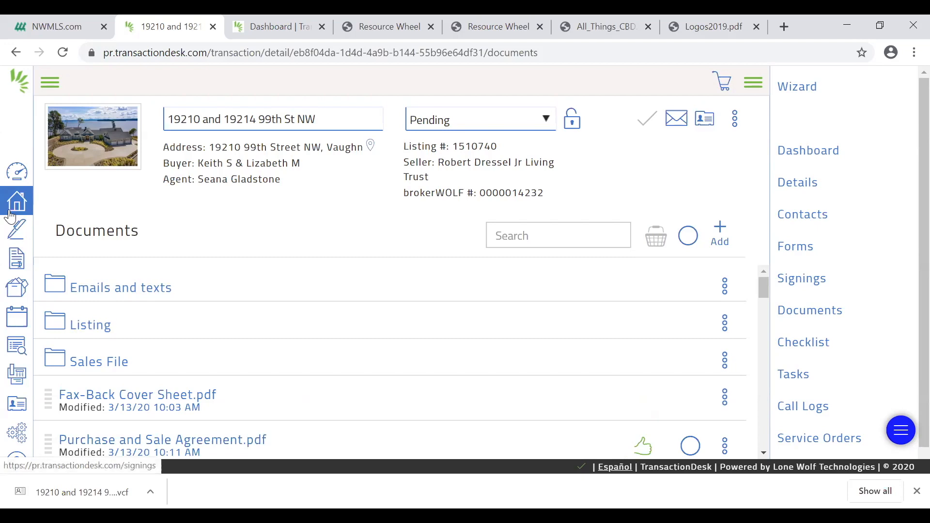
pyautogui.click(25, 169)
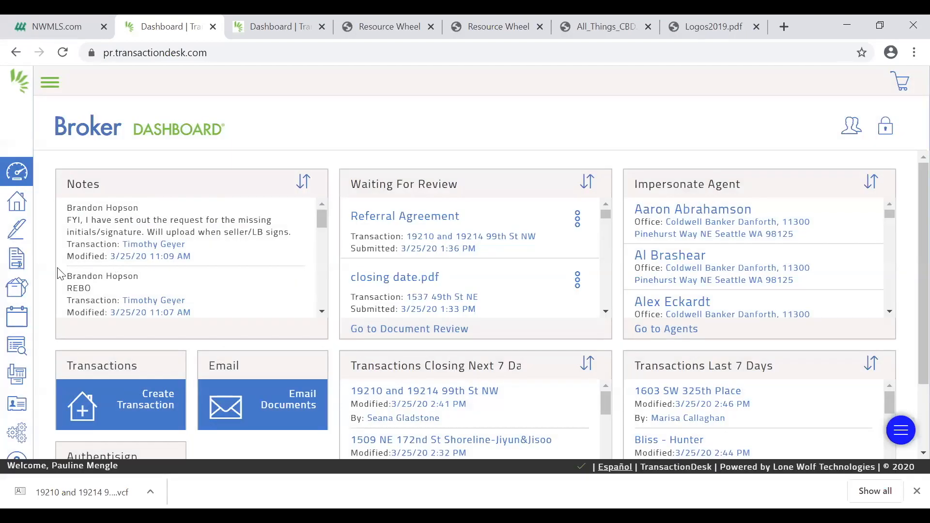
pyautogui.scroll(-5, 409, 289)
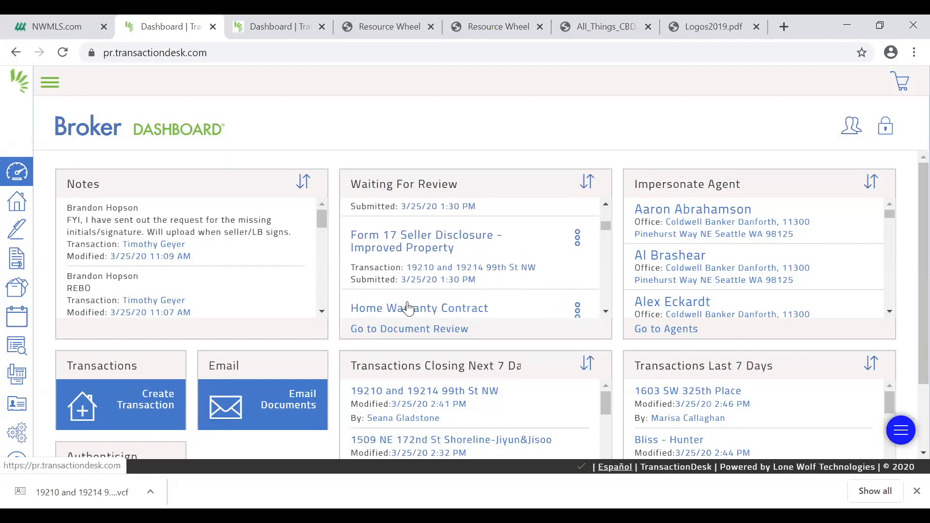
pyautogui.click(393, 390)
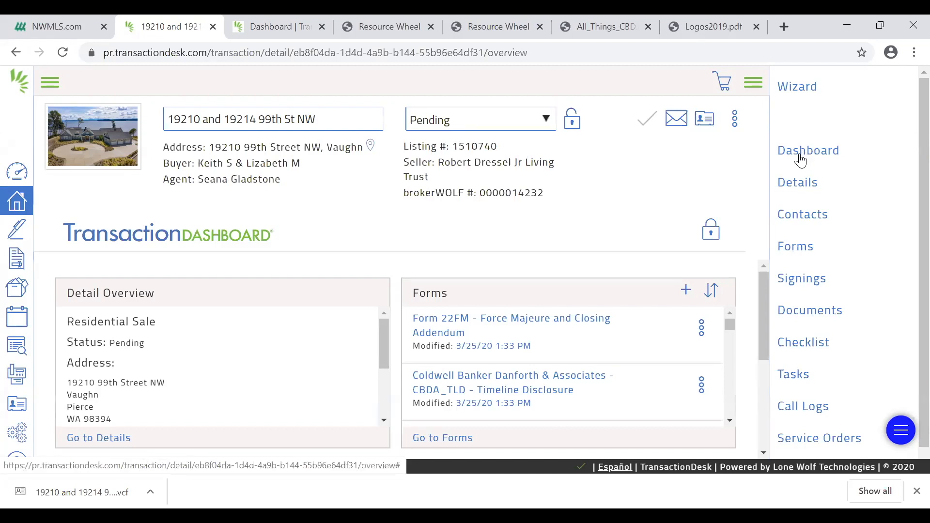
# Apply the Single Family Sale template to the transaction
pyautogui.click(733, 127)
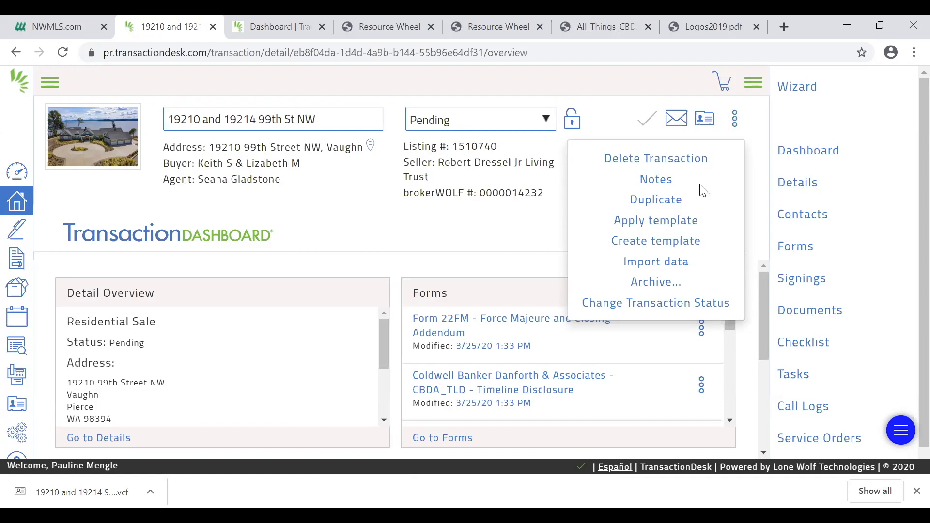
pyautogui.click(677, 229)
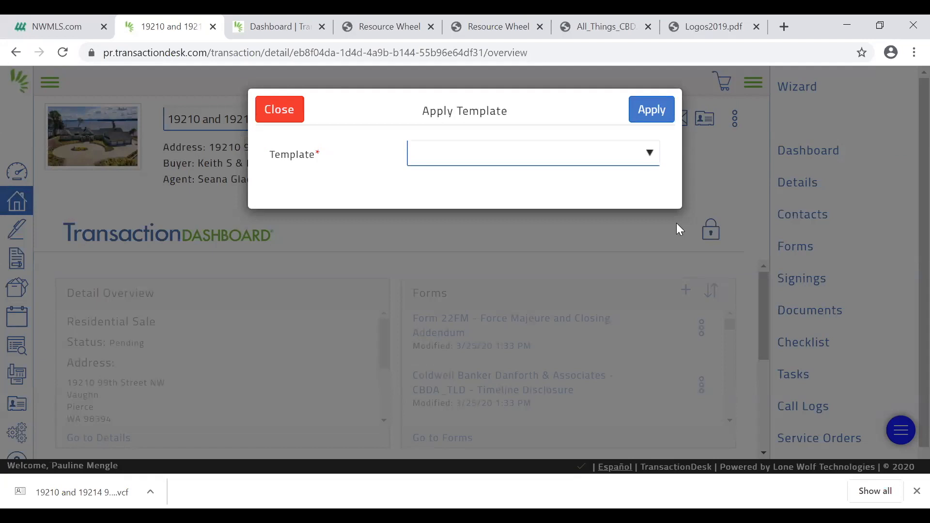
pyautogui.click(650, 154)
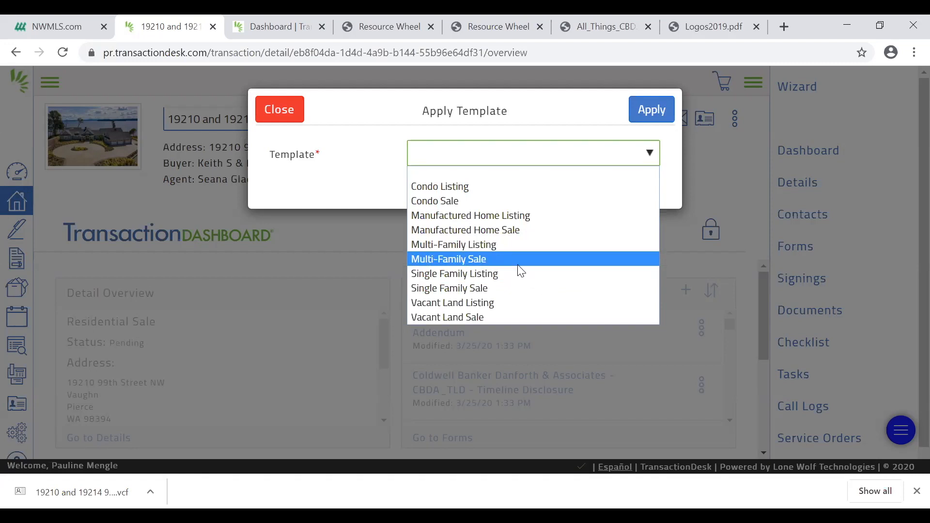
pyautogui.click(514, 290)
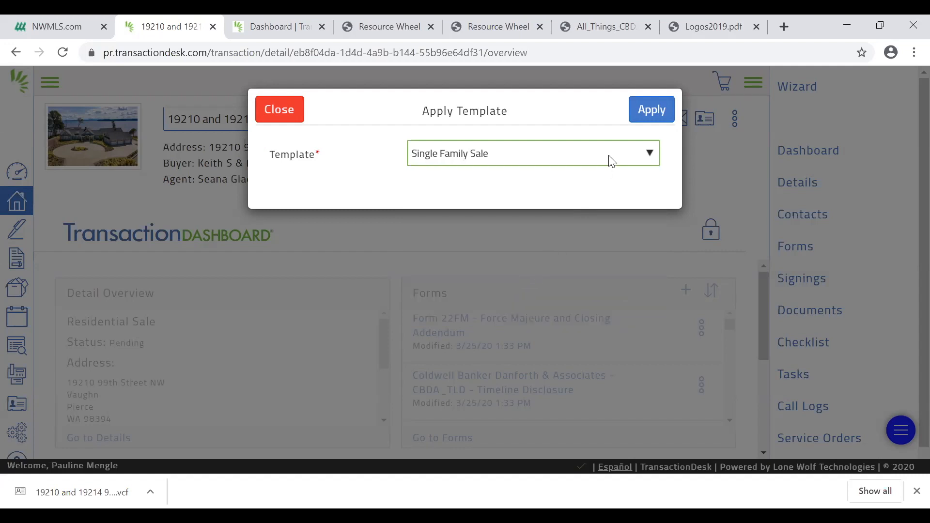
pyautogui.click(661, 119)
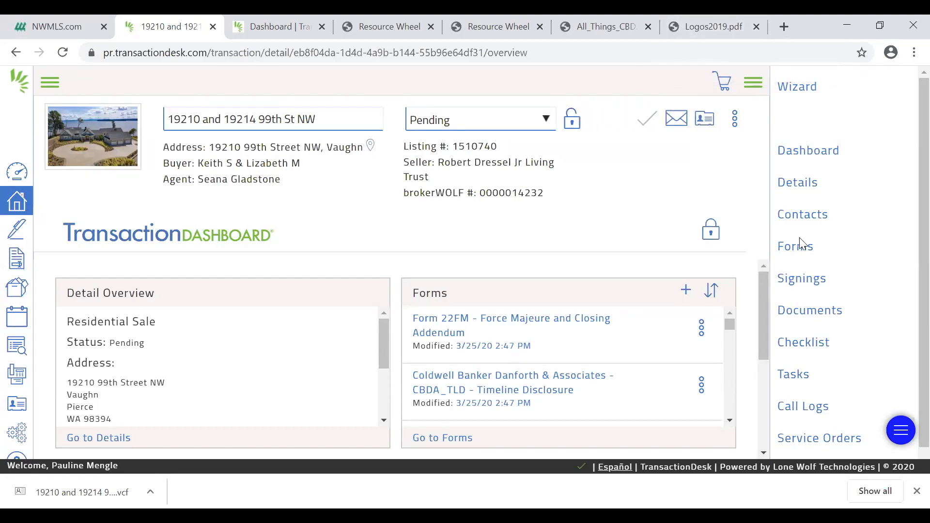
# Open the transaction's checklist and select all of its items
pyautogui.click(808, 349)
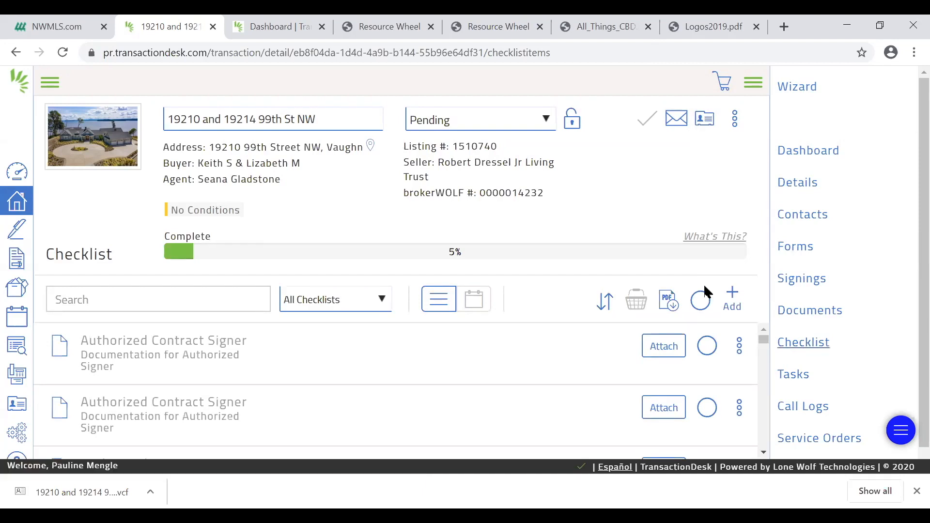
pyautogui.scroll(-1, 746, 432)
pyautogui.scroll(-5, 746, 433)
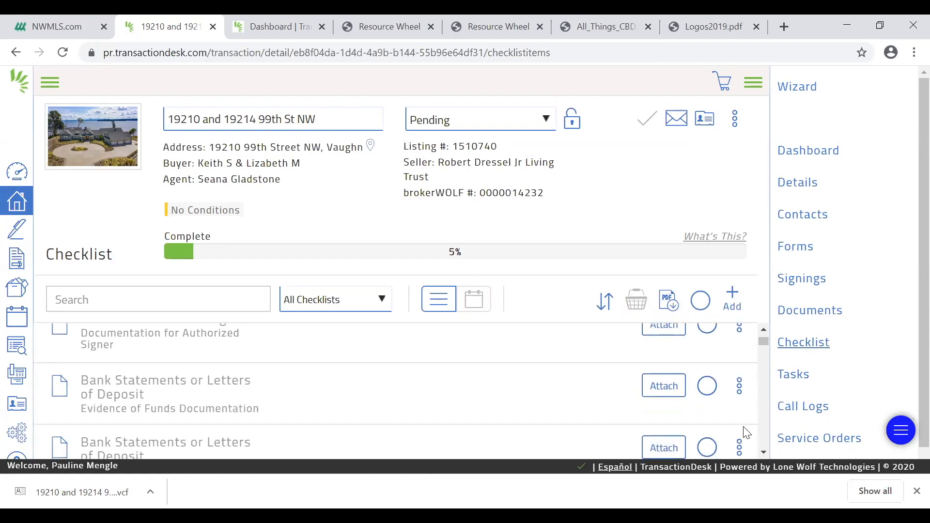
pyautogui.scroll(-3, 746, 432)
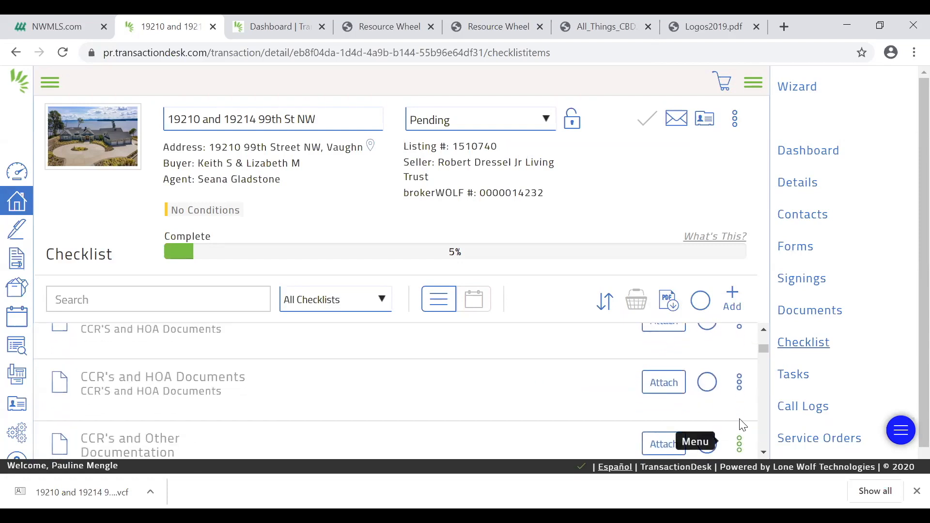
pyautogui.click(700, 303)
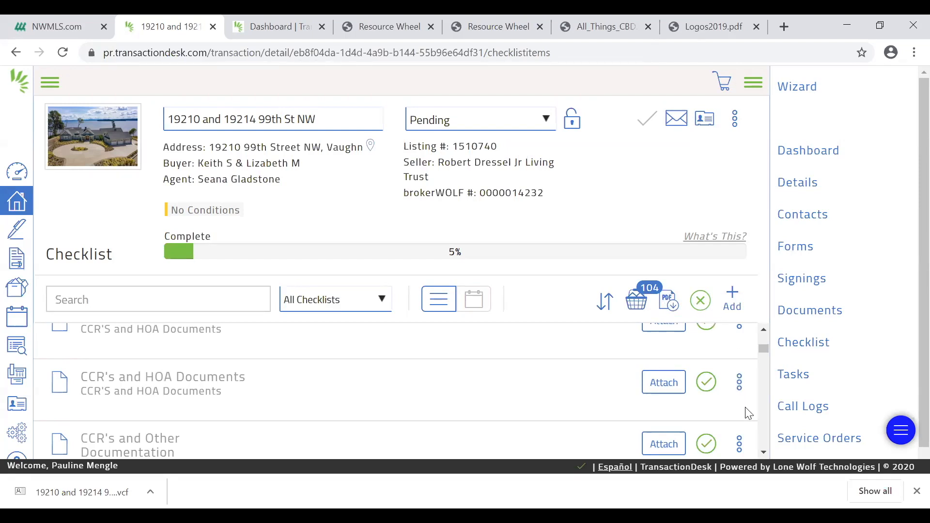
# Deselect the approved Miscellaneous Followup Paperwork item in the checklist, keeping the other items selected
pyautogui.scroll(-15, 762, 417)
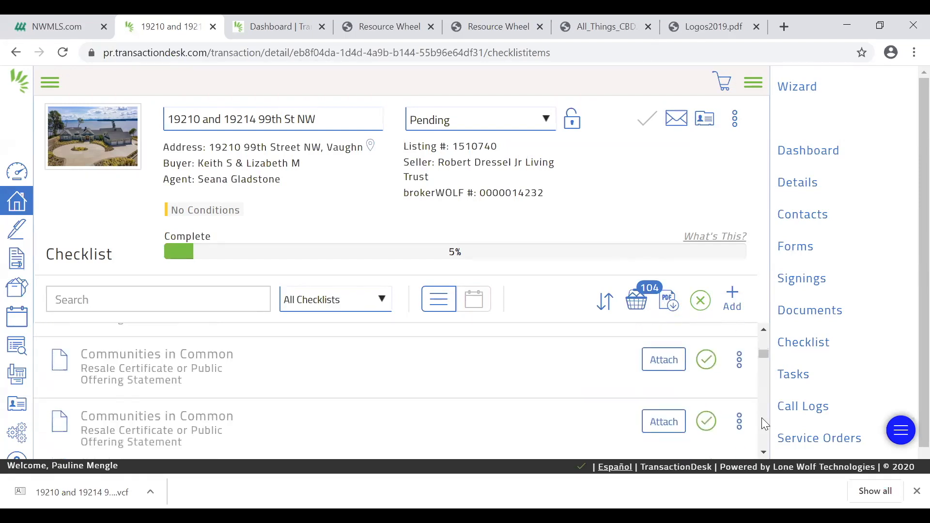
pyautogui.scroll(5, 761, 347)
pyautogui.scroll(3, 760, 348)
pyautogui.moveTo(761, 347); pyautogui.dragTo(764, 337)
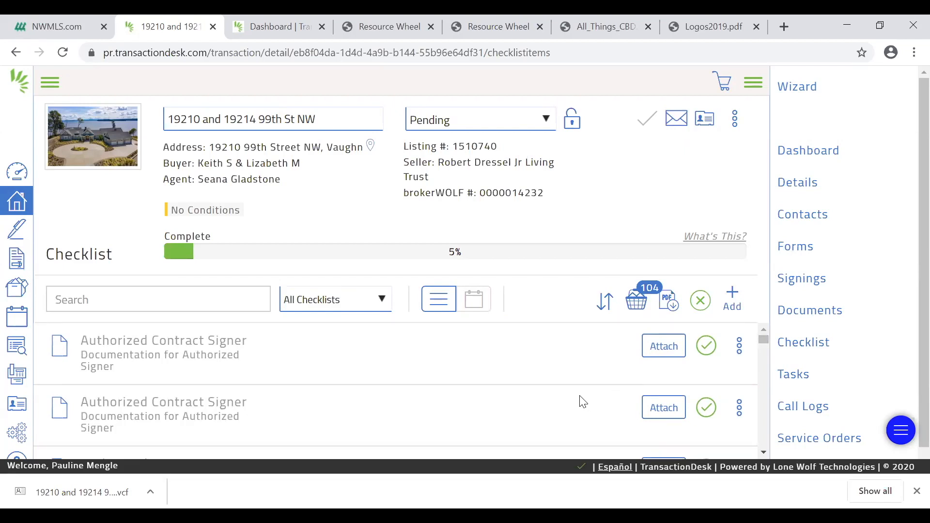
pyautogui.scroll(-4, 583, 401)
pyautogui.scroll(-5, 582, 401)
pyautogui.scroll(-5, 582, 401)
pyautogui.scroll(-5, 583, 401)
pyautogui.scroll(-5, 584, 403)
pyautogui.scroll(-5, 584, 404)
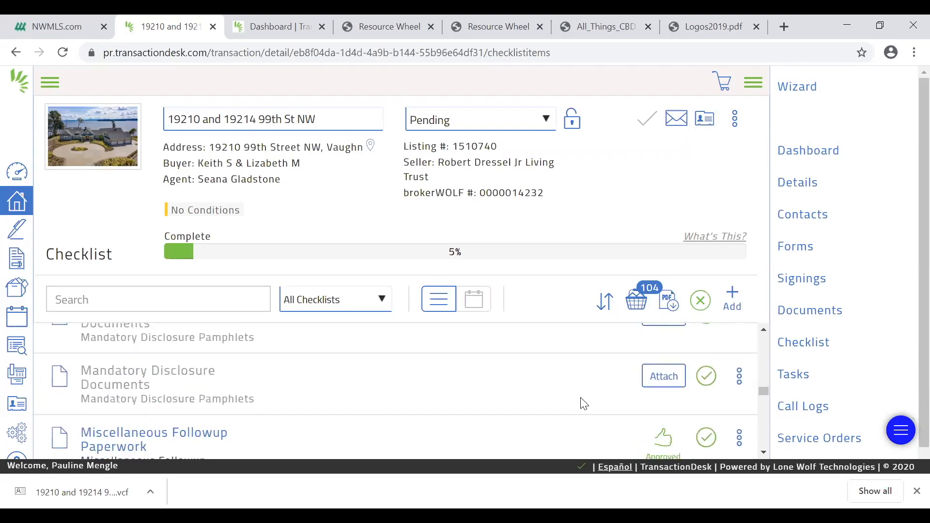
pyautogui.scroll(-2, 584, 404)
pyautogui.scroll(3, 584, 404)
pyautogui.scroll(-3, 584, 404)
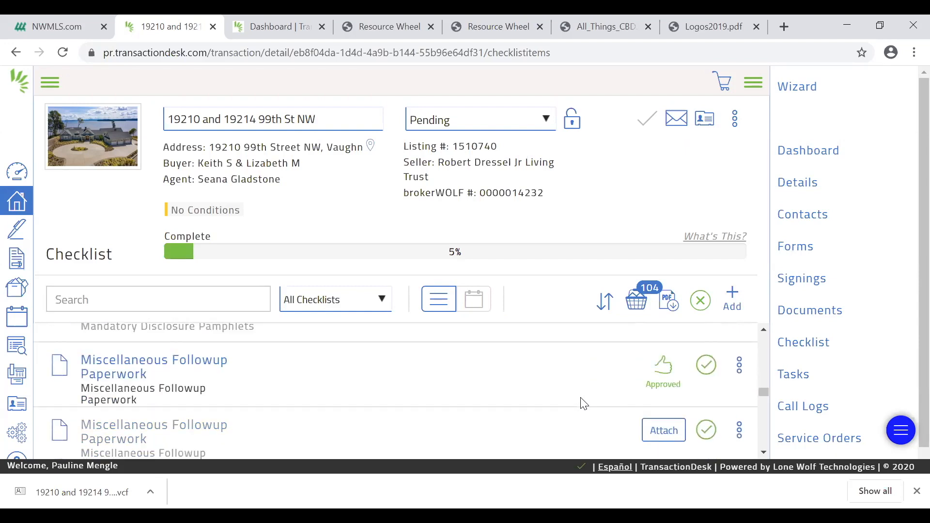
pyautogui.click(703, 369)
# Deselect the approved Purchase and Sale Agreement and the approved Receipt for Deposit of Earnest Money in the checklist
pyautogui.scroll(-2, 574, 409)
pyautogui.scroll(-5, 576, 410)
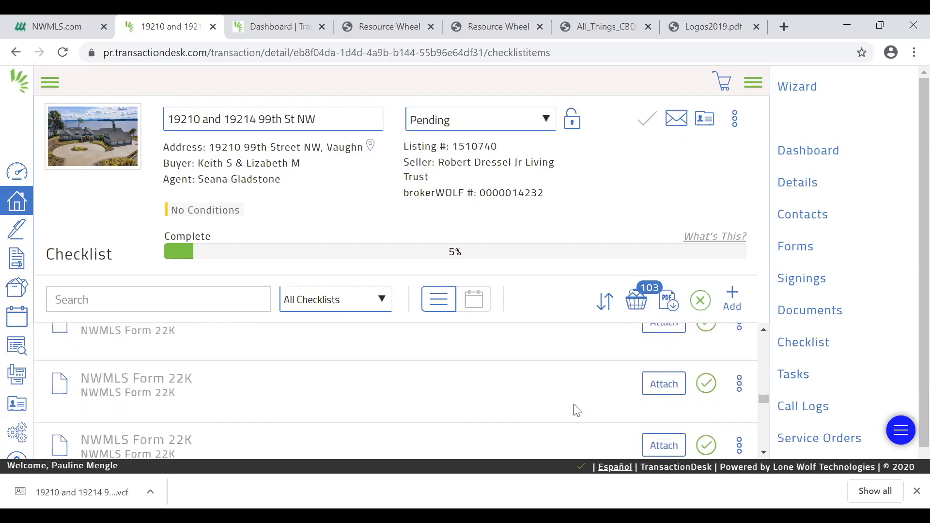
pyautogui.scroll(-3, 577, 410)
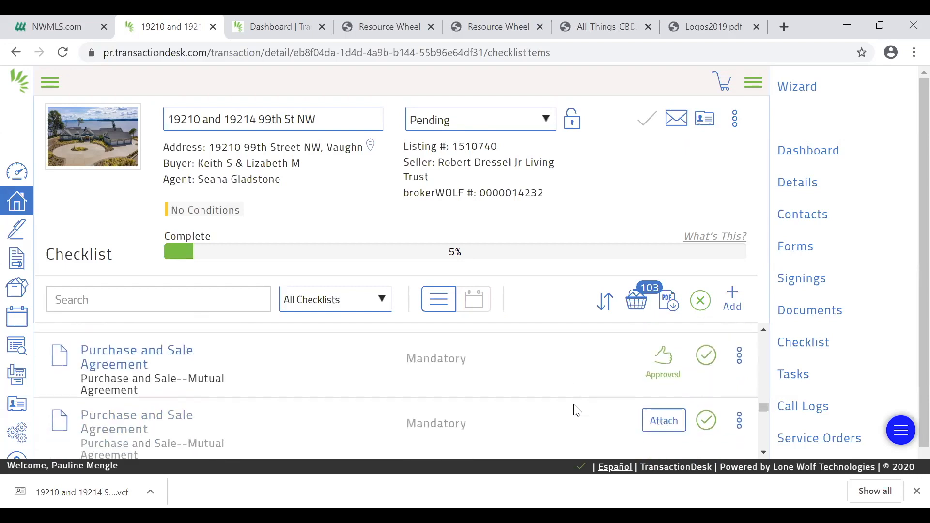
pyautogui.click(706, 355)
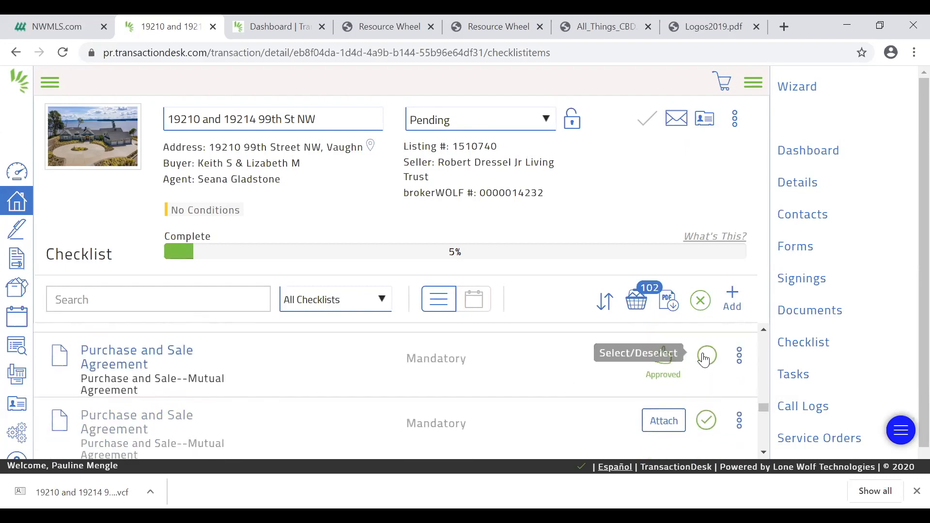
pyautogui.scroll(-5, 556, 401)
pyautogui.scroll(2, 556, 401)
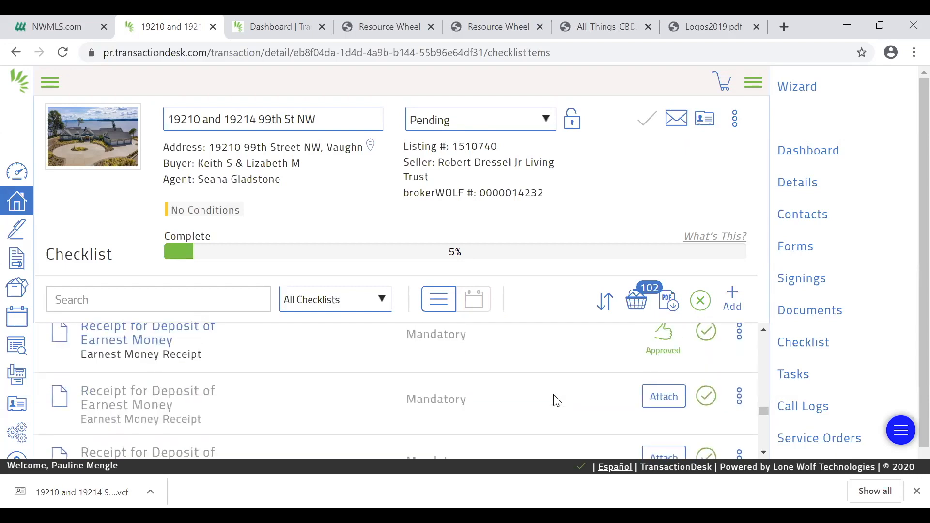
pyautogui.click(706, 332)
# Deselect the submitted Referral Agreement and the rejected Transaction Review File Notes in the checklist
pyautogui.scroll(-3, 572, 399)
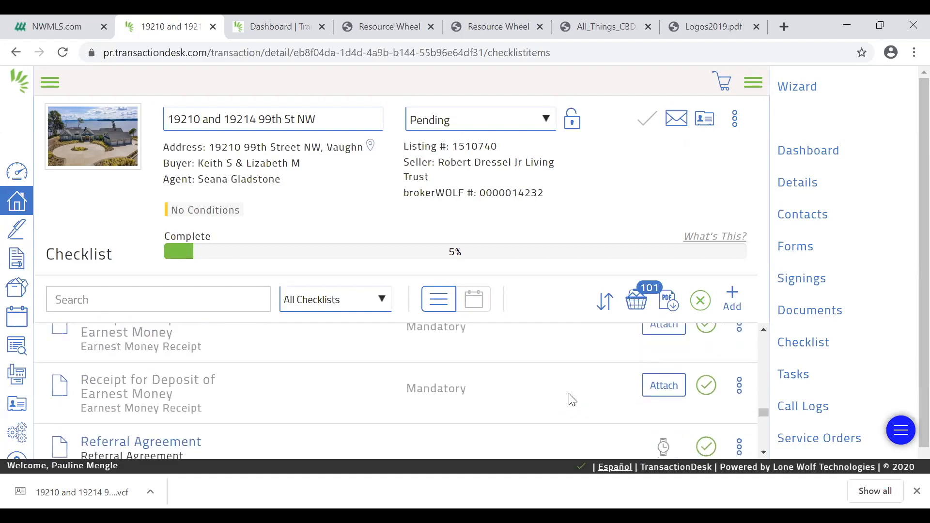
pyautogui.click(705, 374)
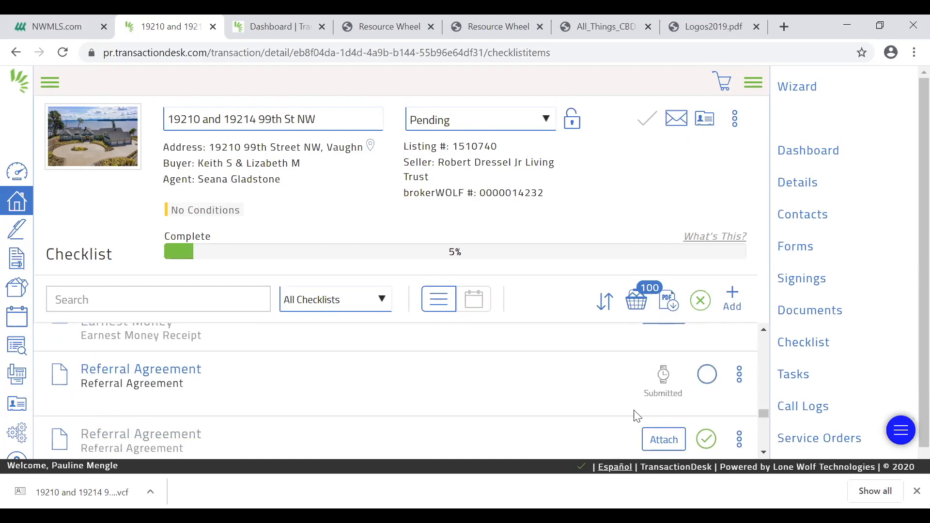
pyautogui.scroll(-3, 549, 411)
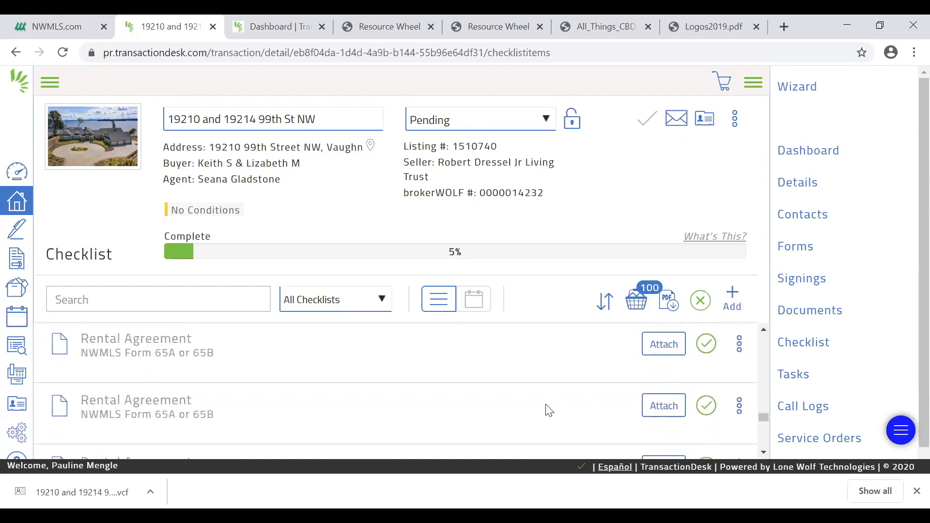
pyautogui.scroll(-5, 550, 412)
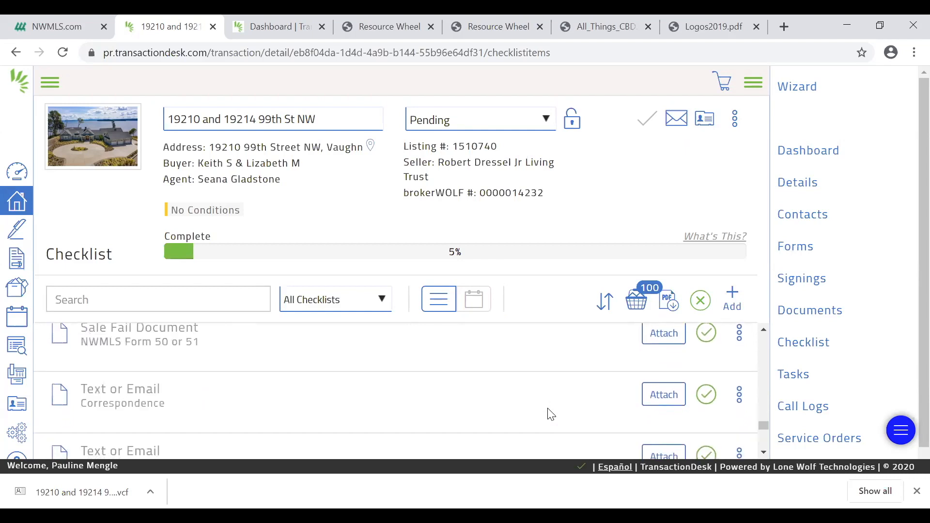
pyautogui.scroll(-5, 551, 414)
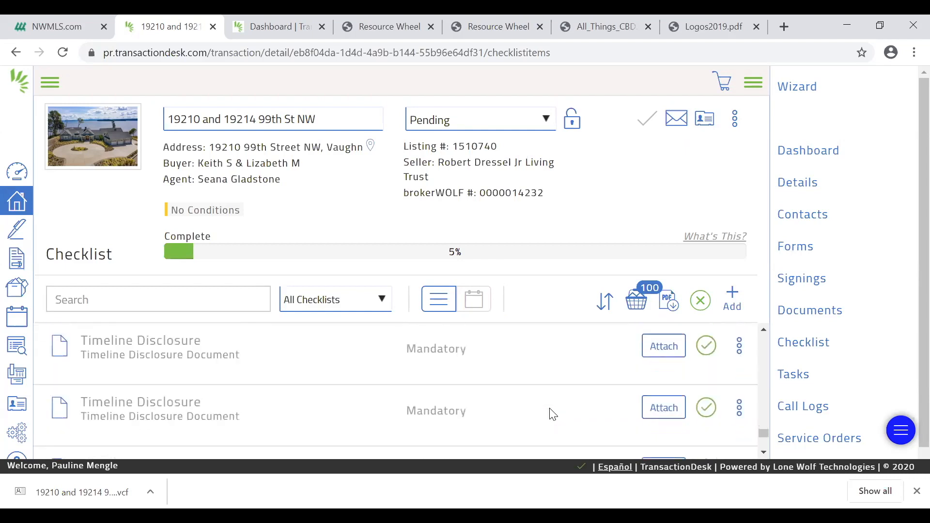
pyautogui.scroll(-4, 551, 413)
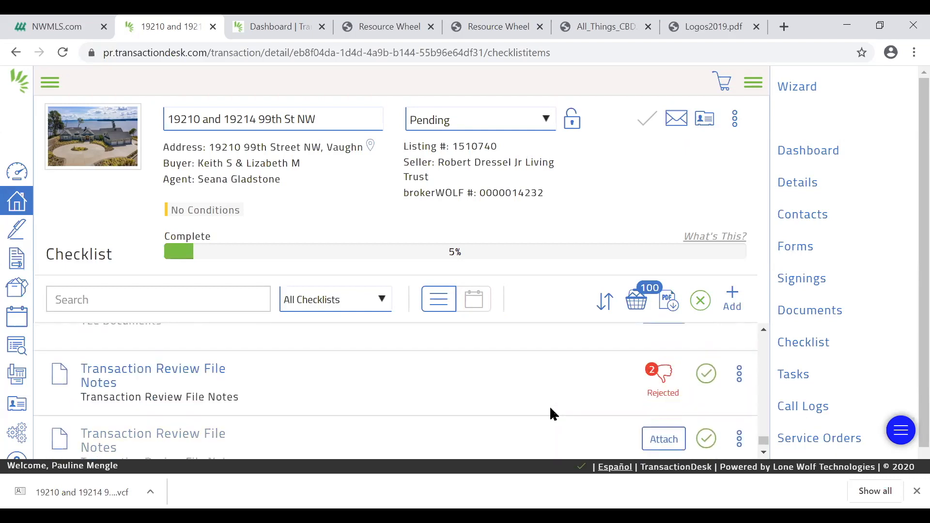
pyautogui.click(706, 375)
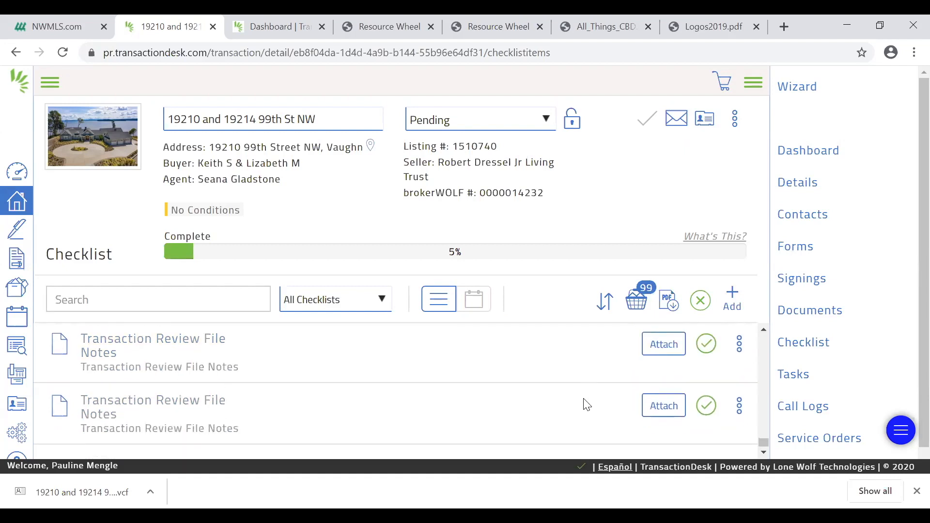
# Deselect the submitted Inspection Report and the submitted Home Warranty Contract in the checklist
pyautogui.scroll(3, 586, 404)
pyautogui.scroll(4, 587, 404)
pyautogui.scroll(4, 590, 405)
pyautogui.scroll(4, 590, 405)
pyautogui.scroll(3, 590, 404)
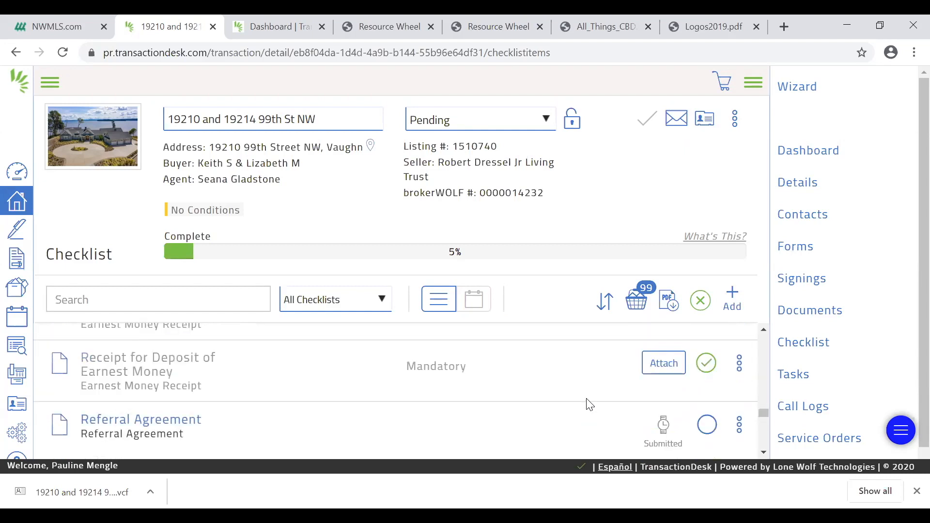
pyautogui.scroll(3, 590, 405)
pyautogui.scroll(4, 589, 405)
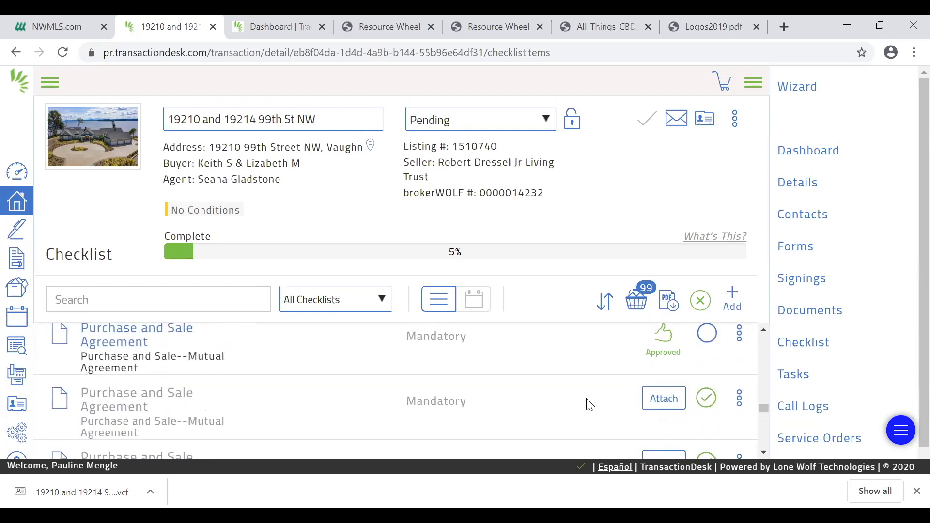
pyautogui.scroll(5, 590, 405)
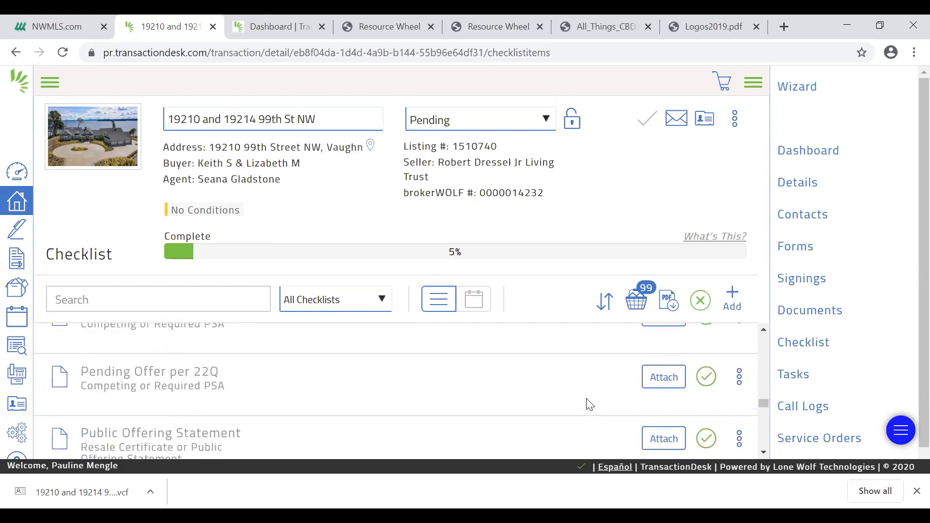
pyautogui.scroll(5, 590, 405)
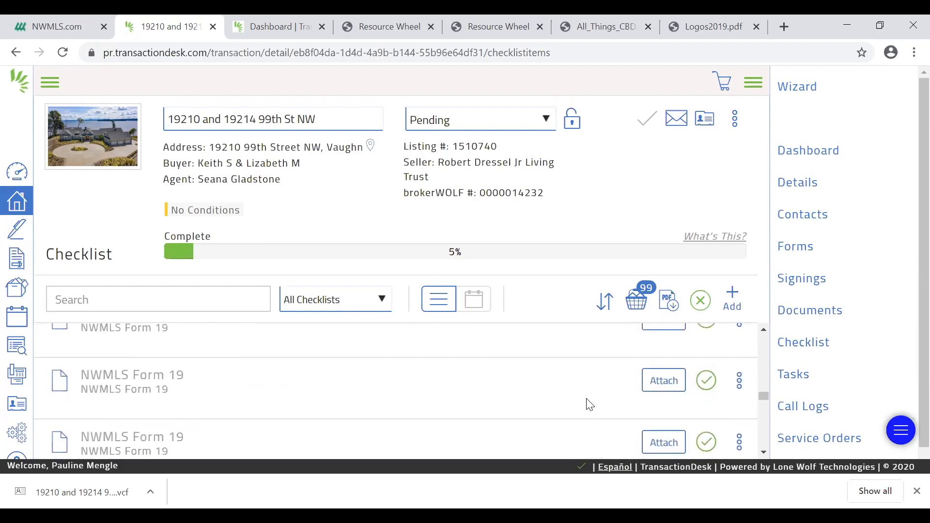
pyautogui.scroll(4, 590, 405)
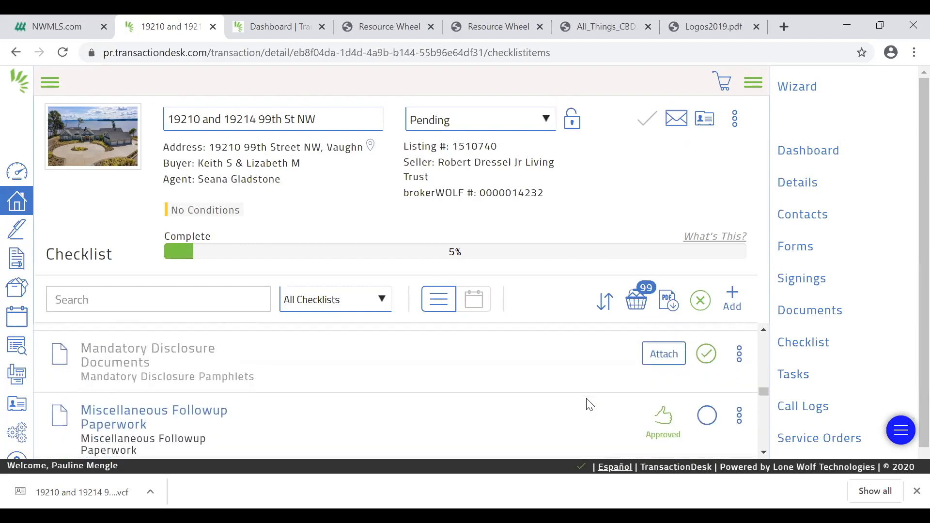
pyautogui.scroll(4, 590, 405)
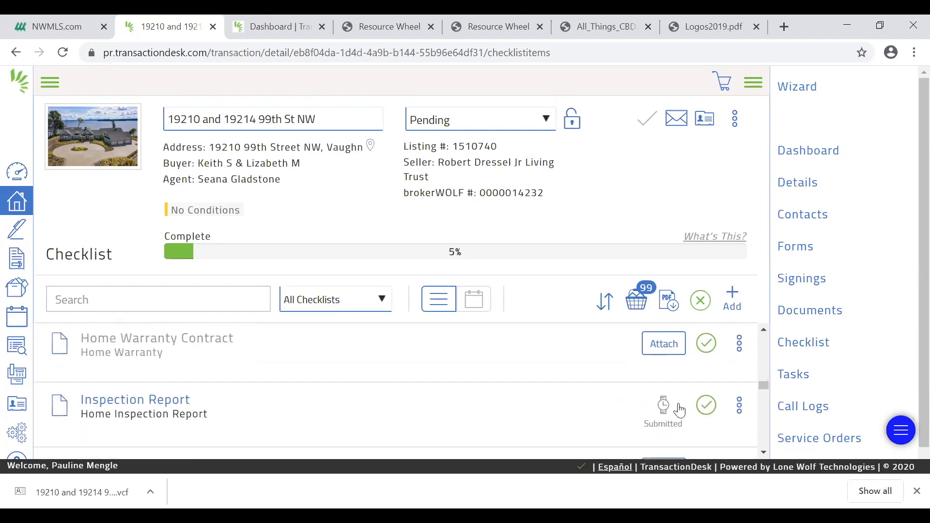
pyautogui.click(705, 405)
pyautogui.scroll(4, 600, 401)
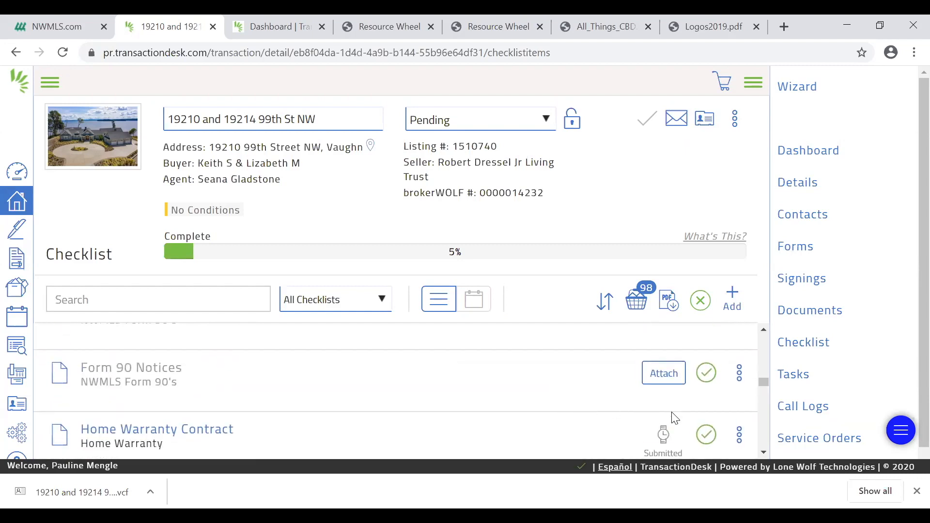
pyautogui.click(705, 433)
# Deselect the checklist items with attached documents for Form 47 Seller Representation Agreement, Form 35R Inspection Response and Form 17 Seller Disclosure - Improved Property
pyautogui.scroll(2, 559, 426)
pyautogui.scroll(5, 559, 427)
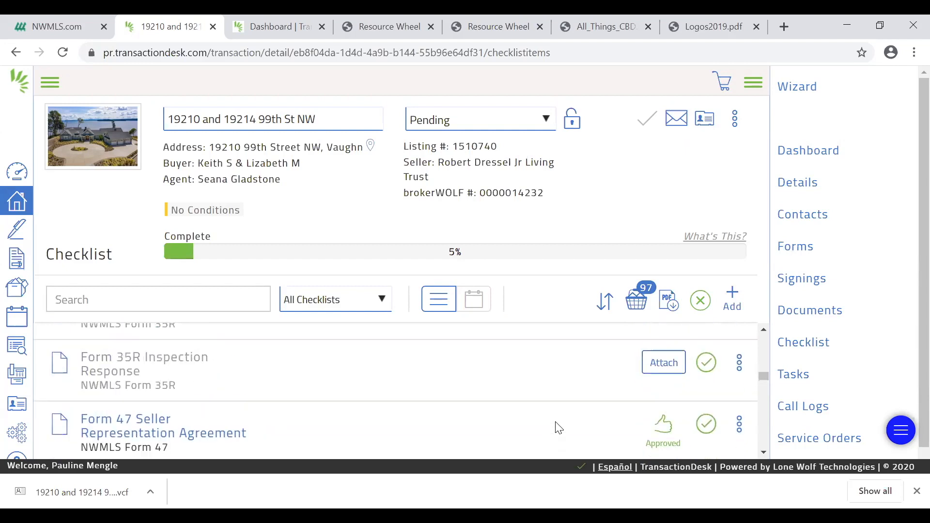
pyautogui.click(705, 423)
pyautogui.scroll(1, 528, 429)
pyautogui.scroll(2, 521, 427)
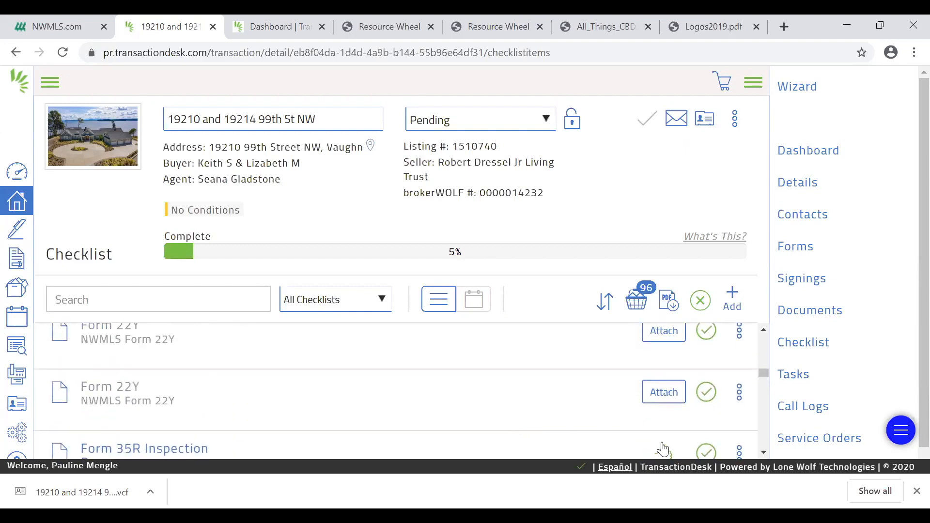
pyautogui.click(706, 452)
pyautogui.scroll(3, 516, 435)
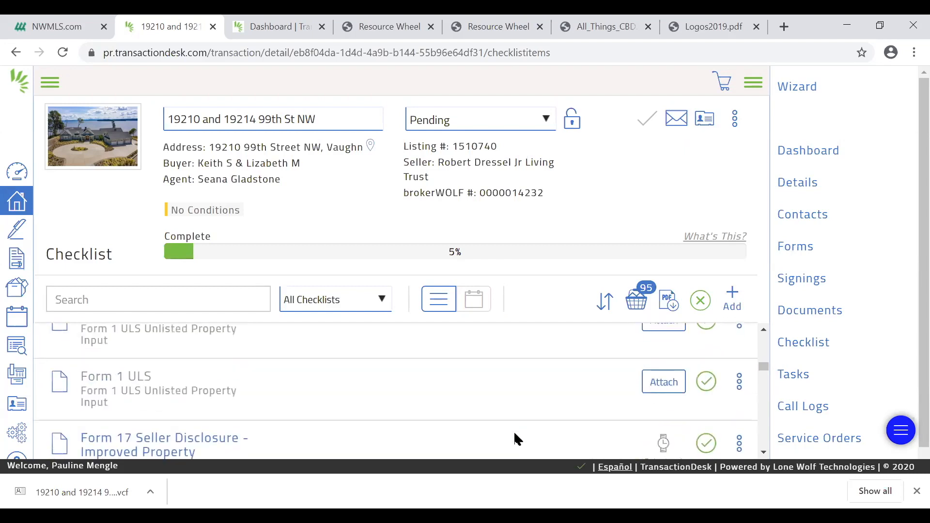
pyautogui.click(706, 443)
# Permanently delete all checklist items that are still selected
pyautogui.scroll(5, 540, 431)
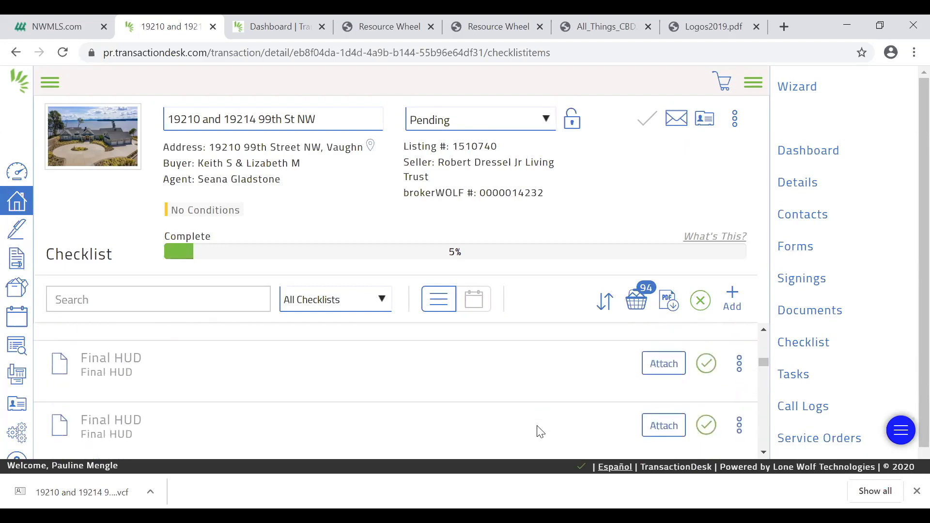
pyautogui.scroll(5, 540, 431)
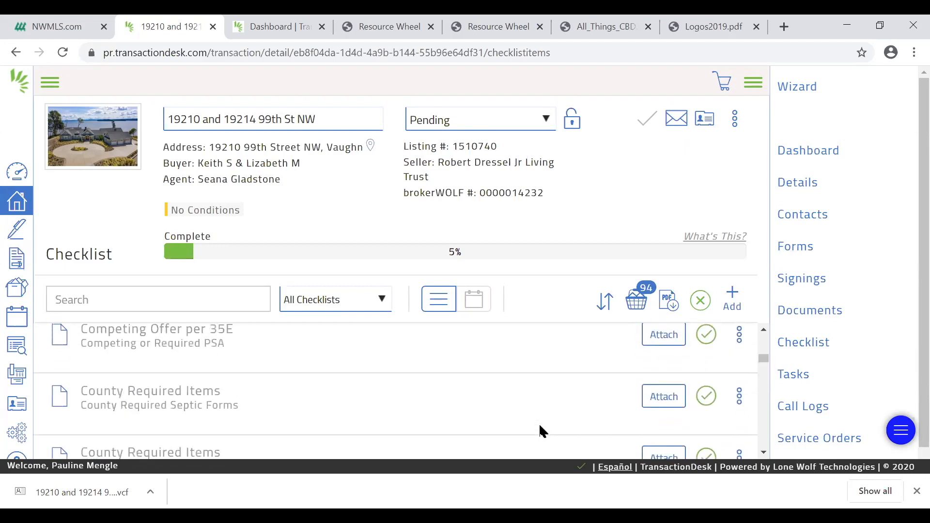
pyautogui.scroll(3, 540, 431)
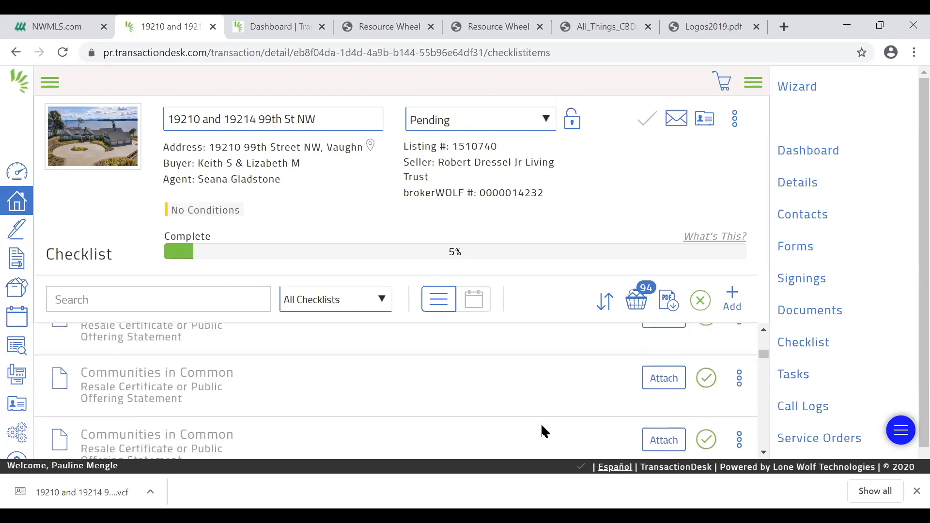
pyautogui.scroll(3, 542, 426)
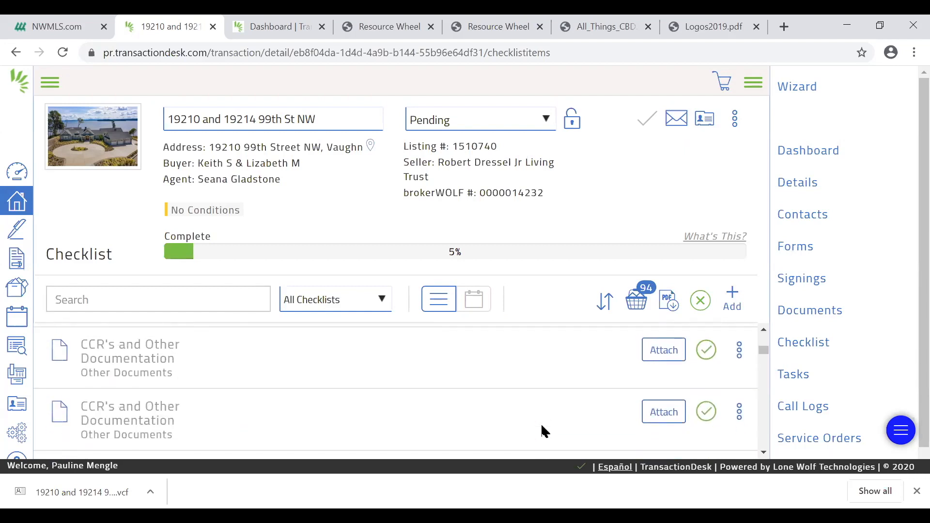
pyautogui.scroll(4, 542, 426)
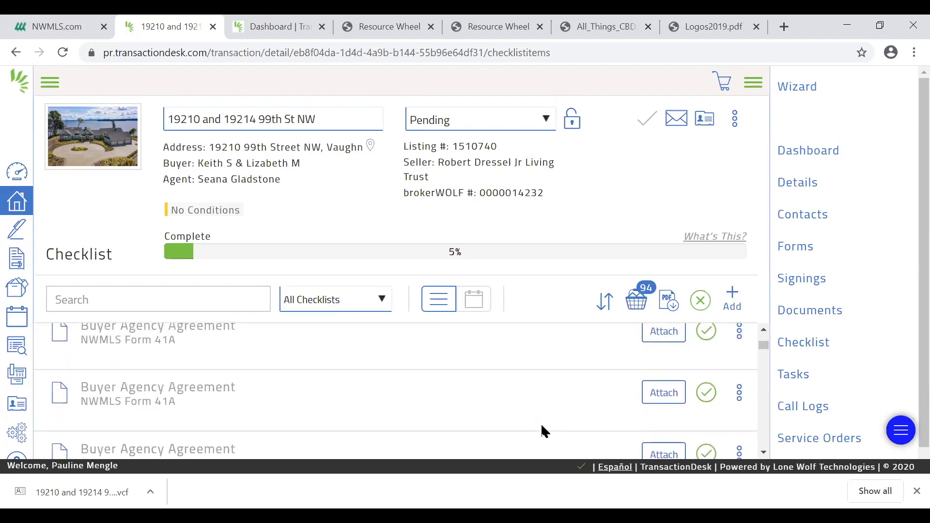
pyautogui.scroll(4, 542, 427)
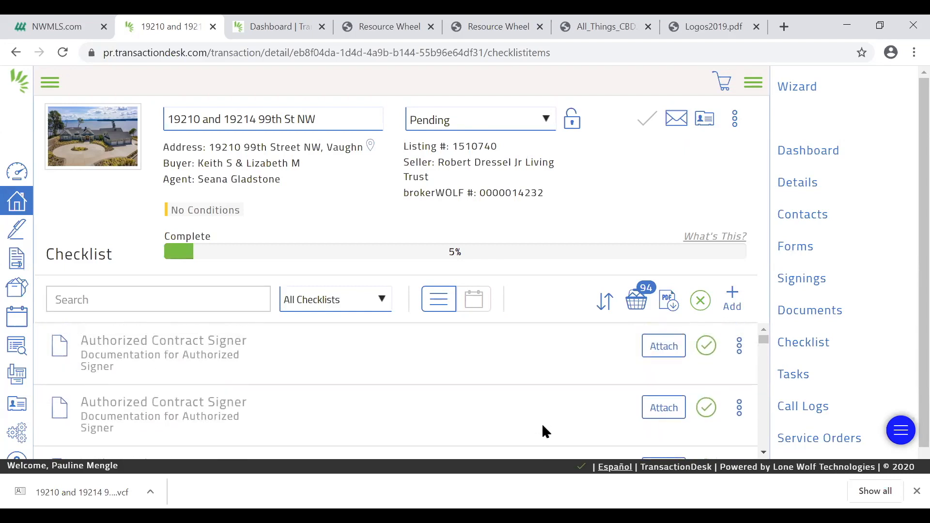
pyautogui.click(637, 301)
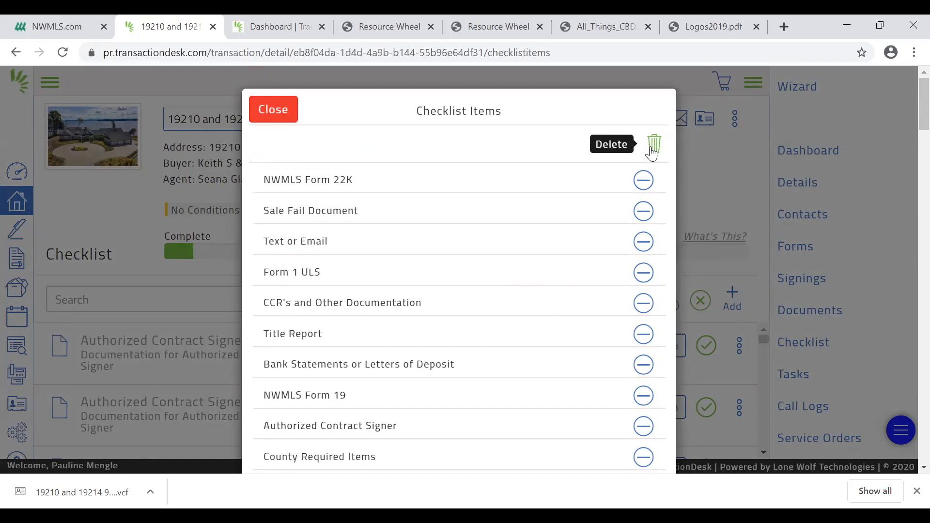
pyautogui.click(653, 145)
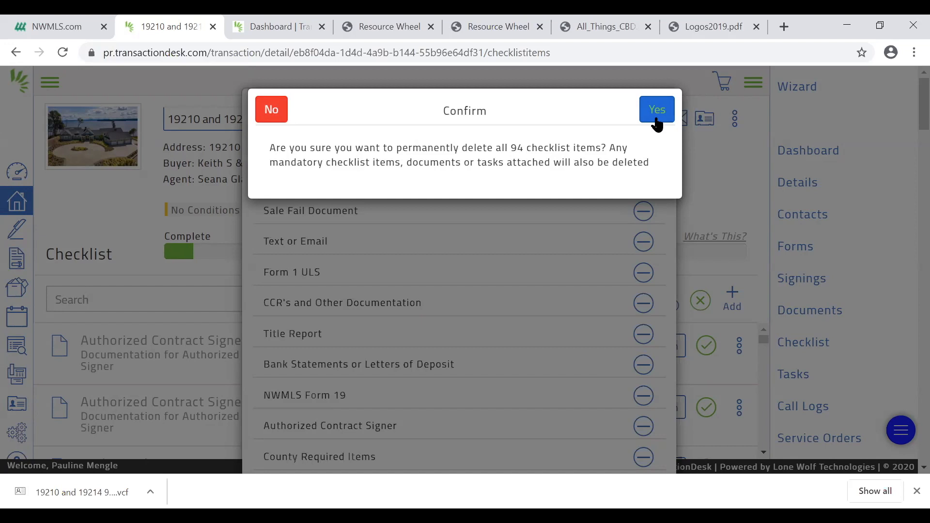
pyautogui.click(657, 110)
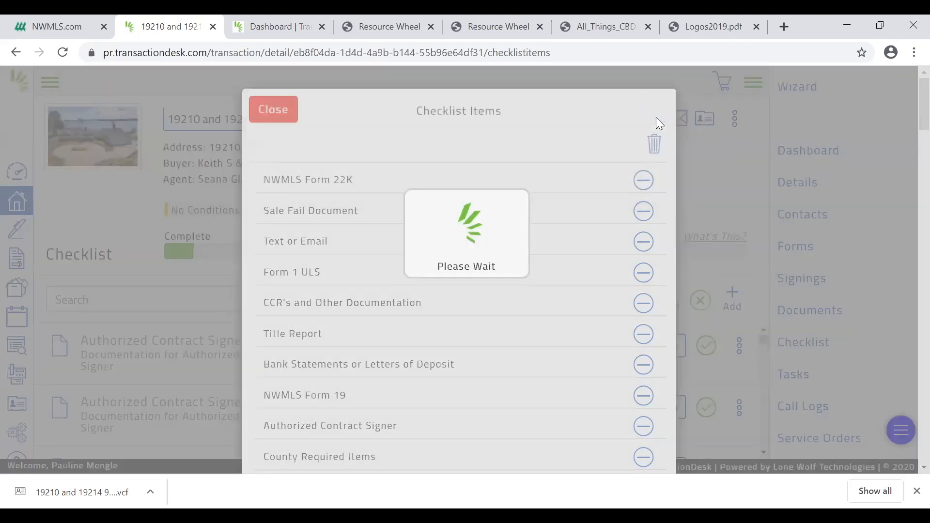
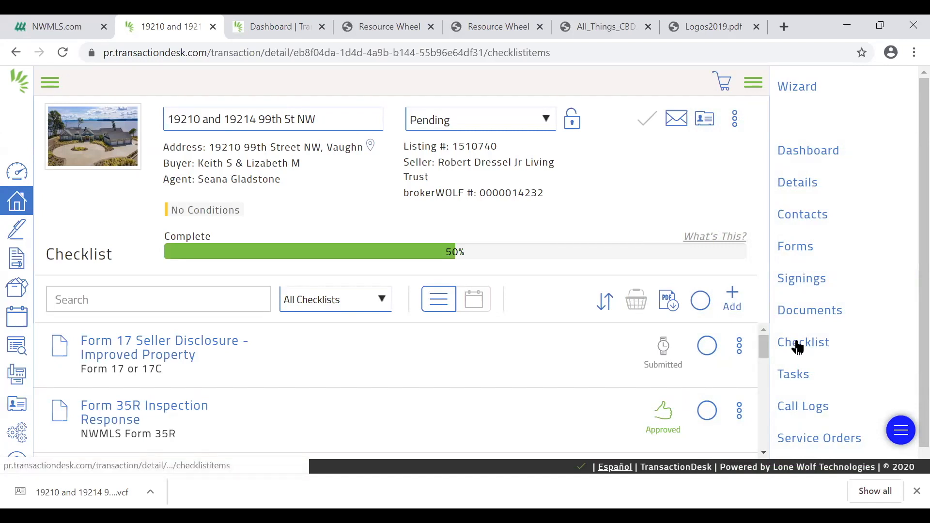
# Add the CCR'S and HOA Documents checklist to the transaction with all of its items
pyautogui.click(815, 348)
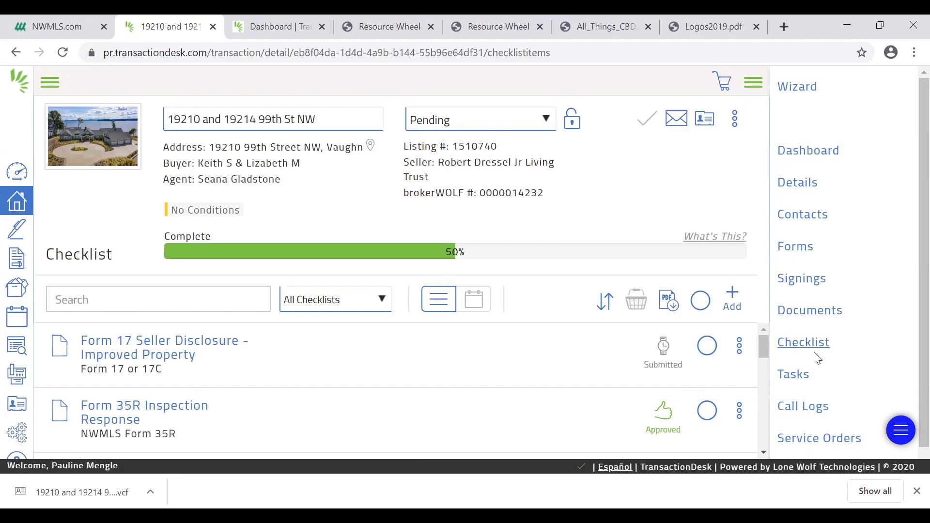
pyautogui.click(728, 301)
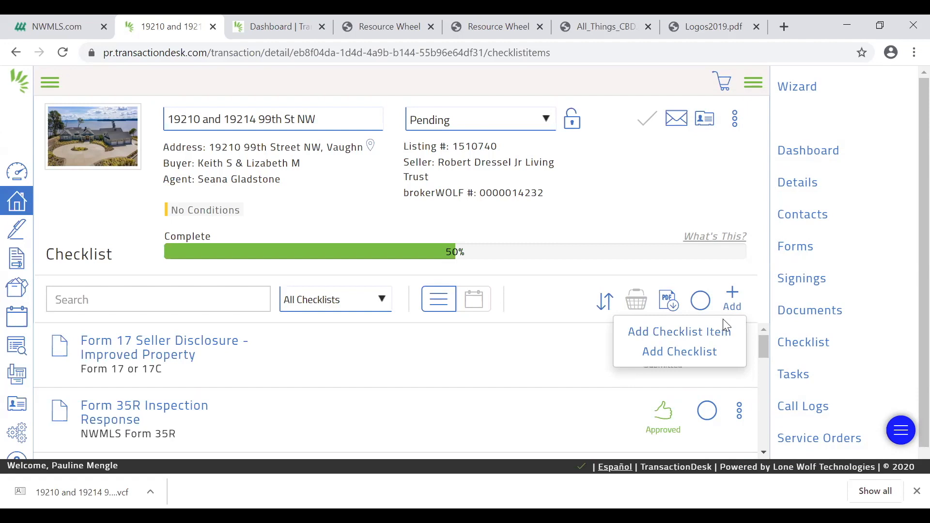
pyautogui.click(706, 358)
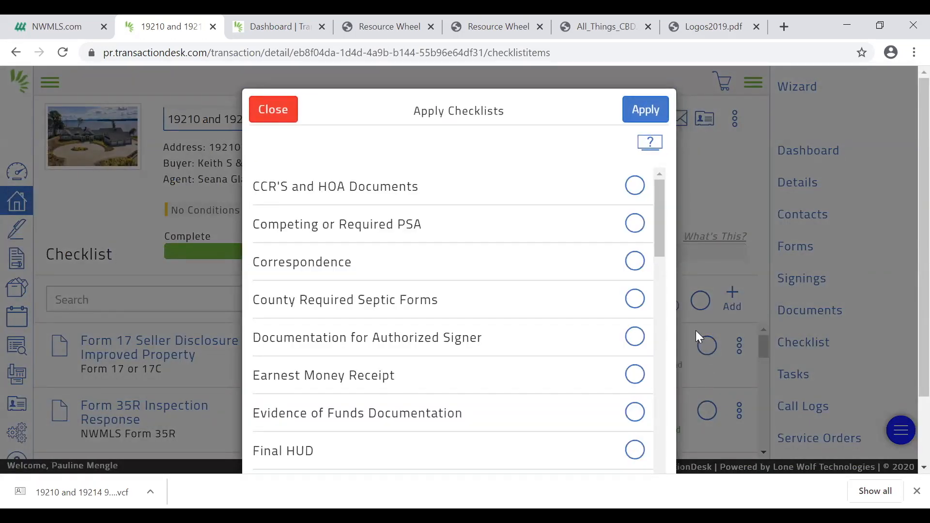
pyautogui.click(633, 189)
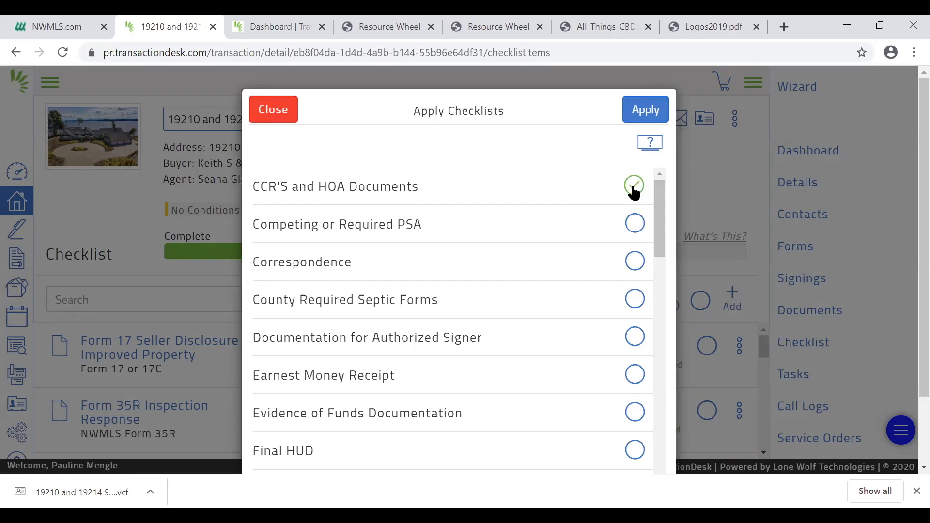
pyautogui.click(649, 116)
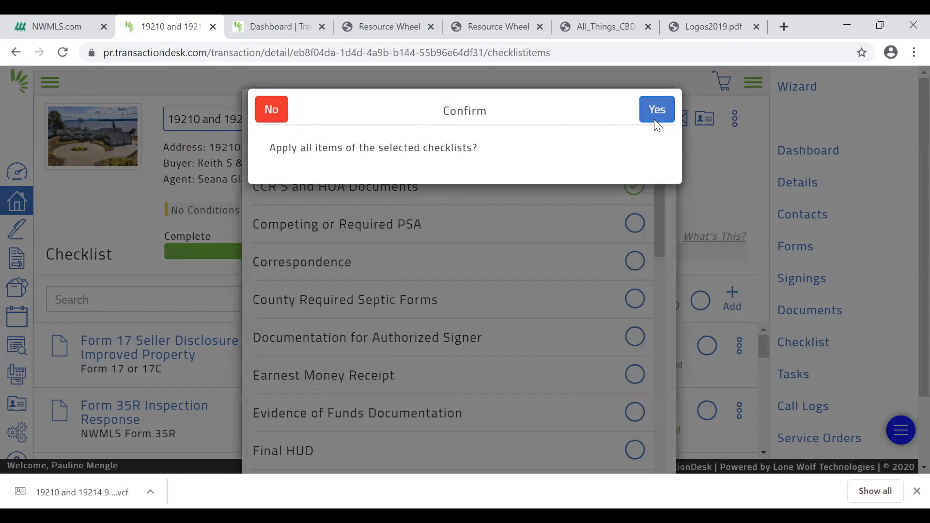
pyautogui.click(659, 112)
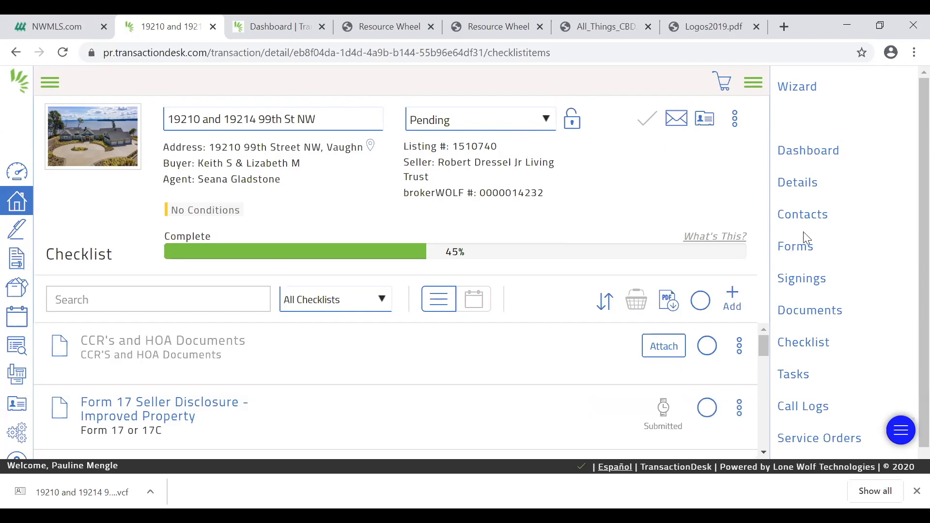
# Remove the submitted Inspection Report.pdf in the transaction's documents from the review queue
pyautogui.click(811, 149)
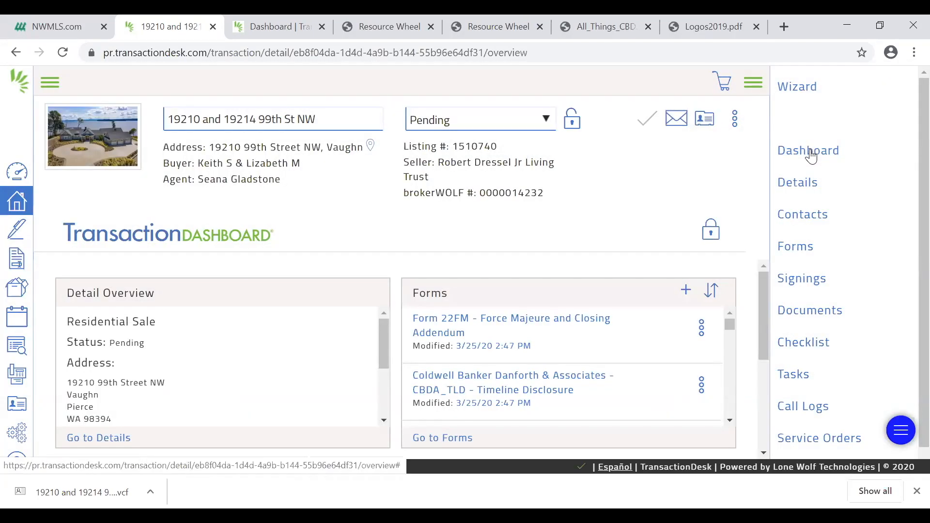
pyautogui.click(807, 320)
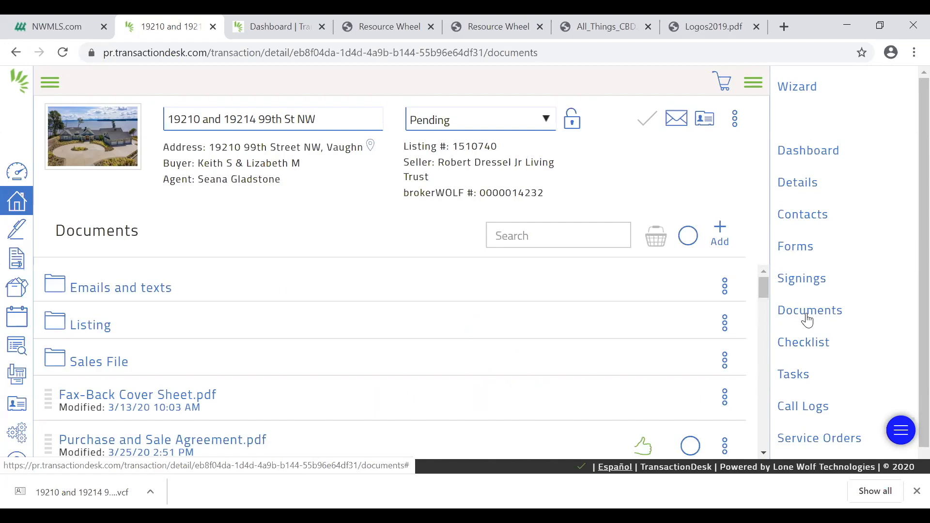
pyautogui.scroll(-3, 666, 332)
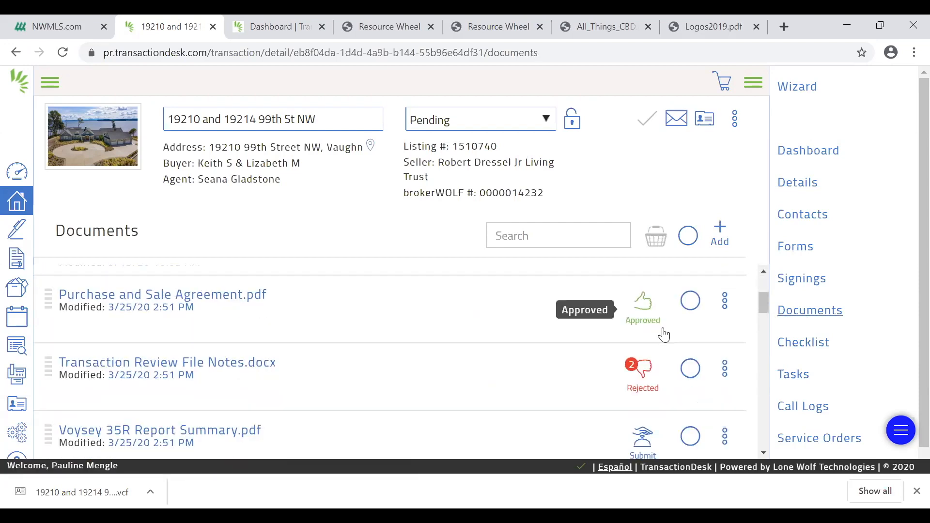
pyautogui.scroll(-3, 665, 334)
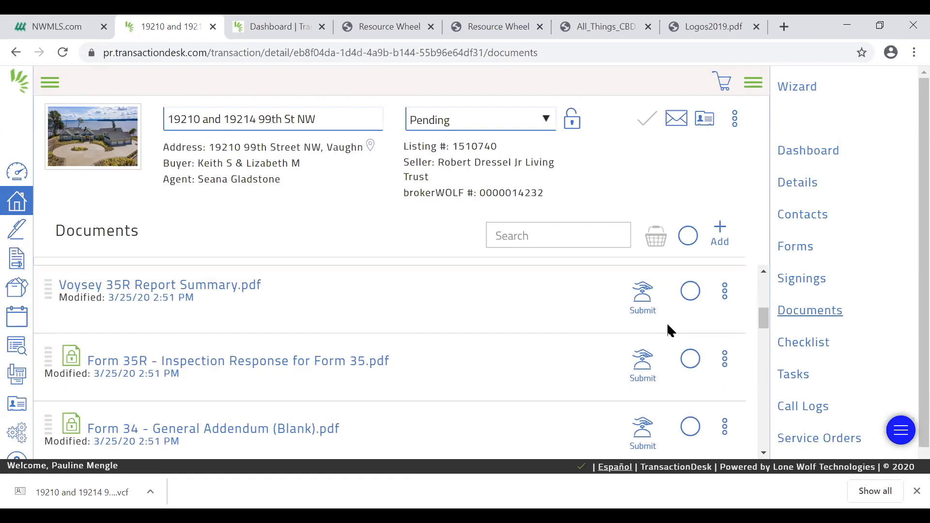
pyautogui.scroll(-3, 667, 326)
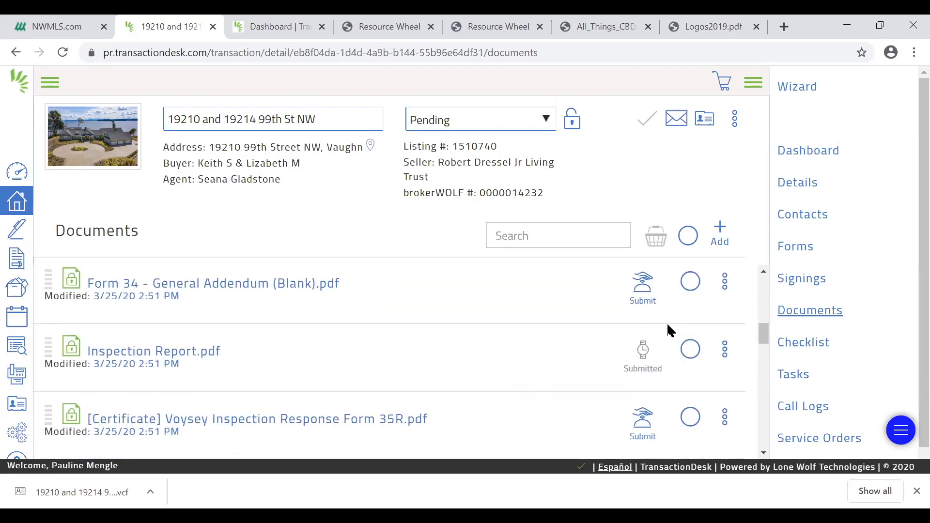
pyautogui.scroll(-2, 667, 324)
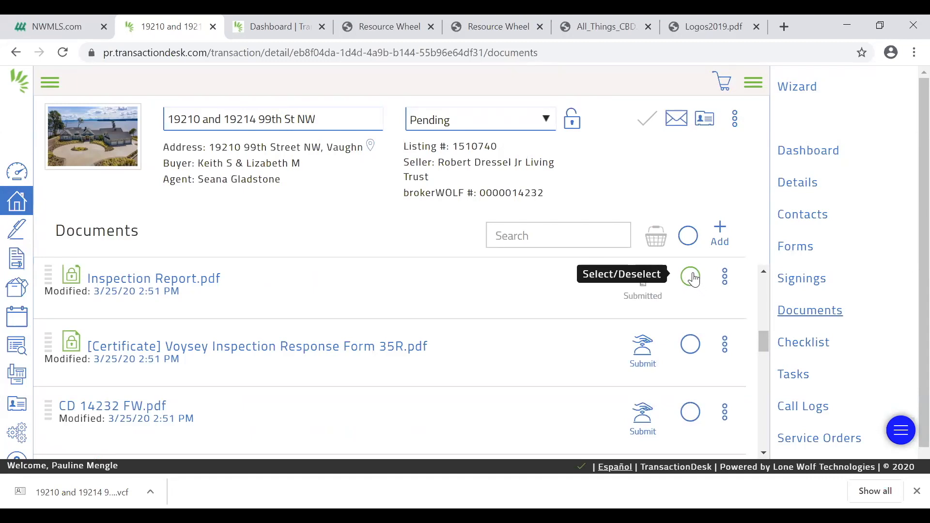
pyautogui.click(725, 281)
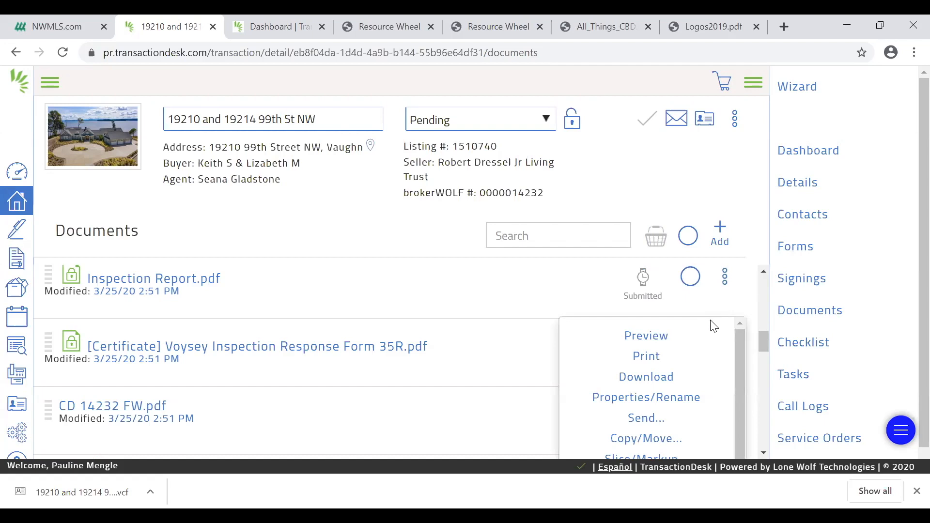
pyautogui.scroll(-3, 712, 339)
pyautogui.scroll(-1, 714, 367)
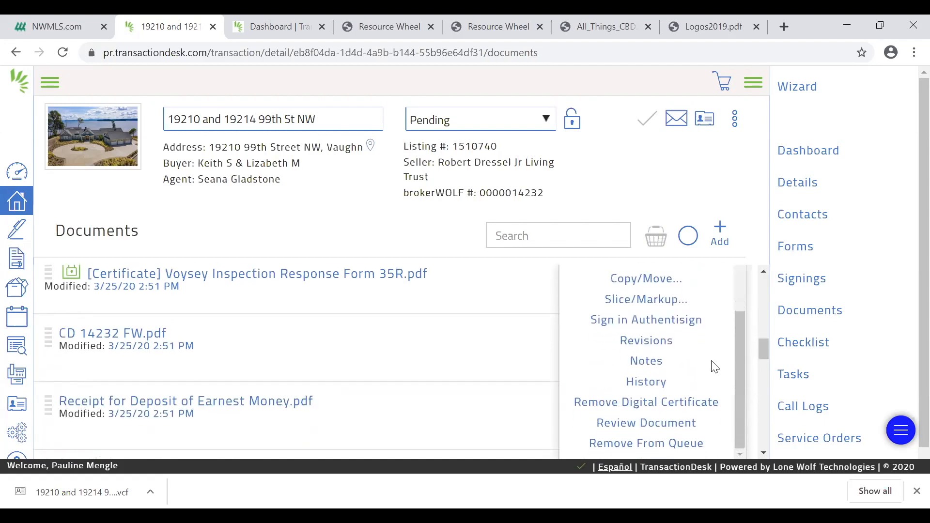
pyautogui.click(663, 445)
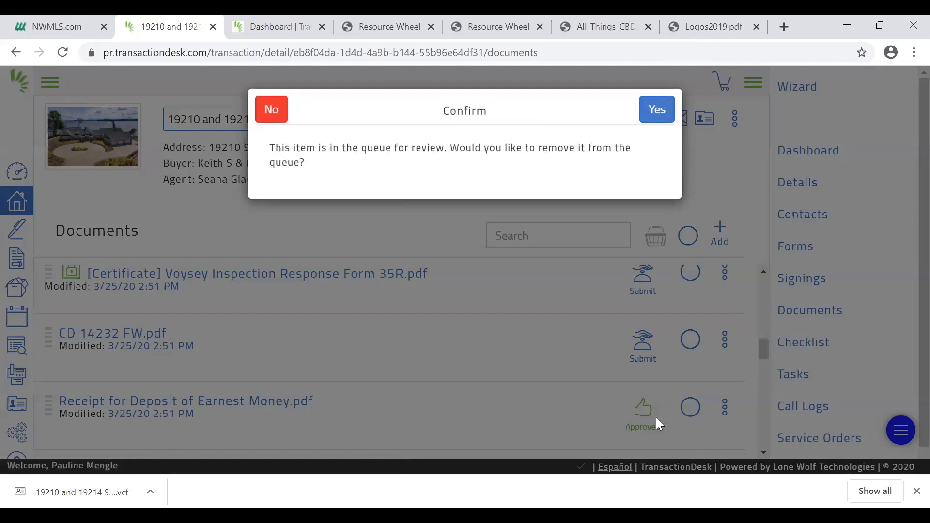
pyautogui.click(656, 107)
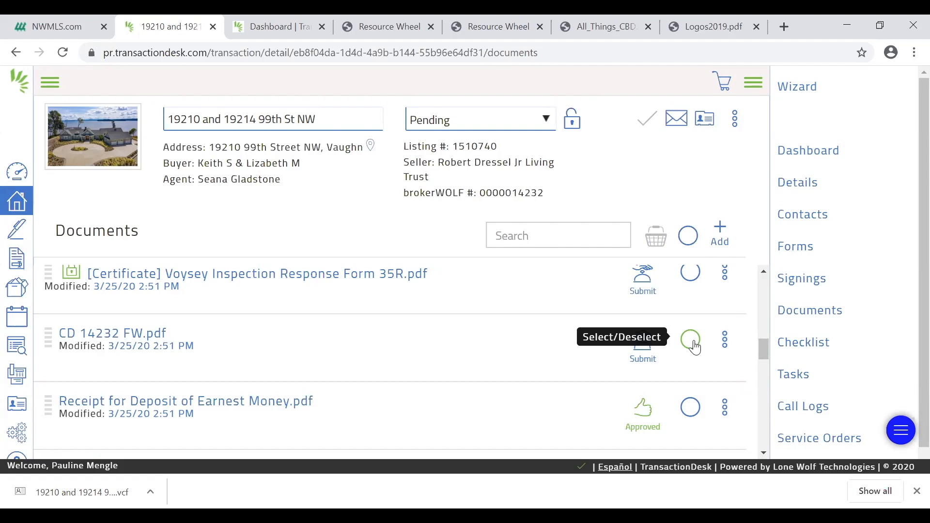
pyautogui.click(725, 345)
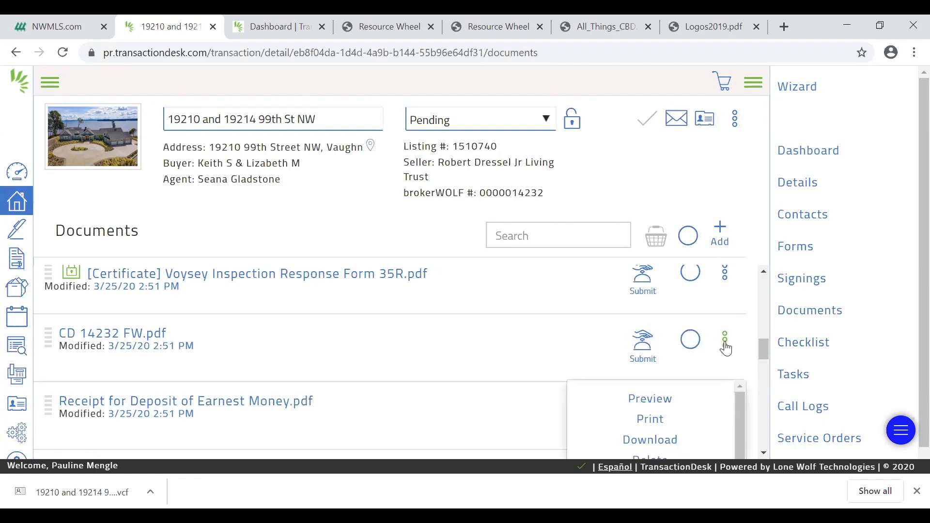
pyautogui.scroll(-5, 725, 348)
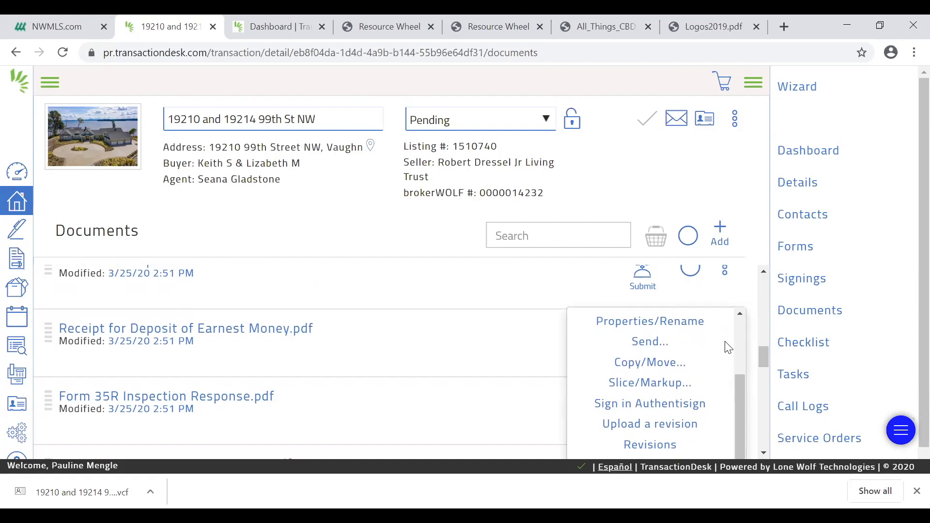
pyautogui.scroll(-3, 728, 347)
pyautogui.scroll(4, 729, 353)
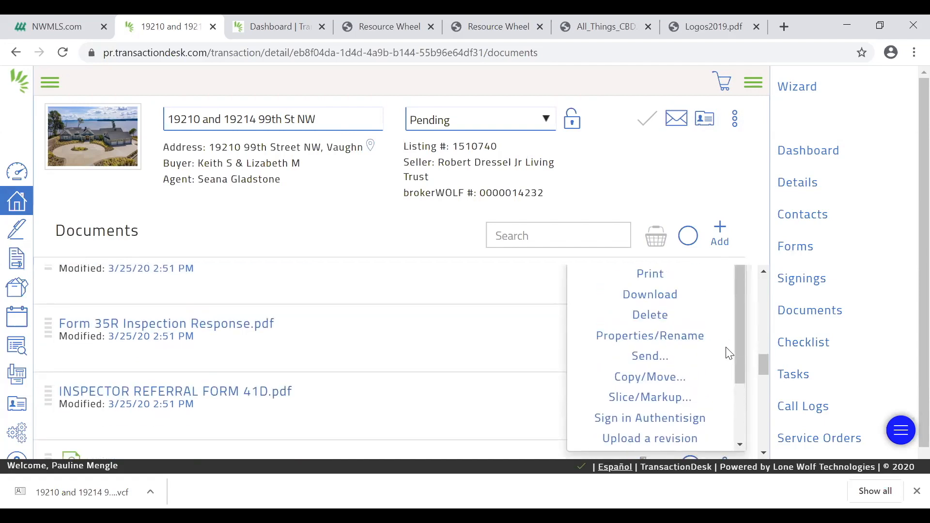
pyautogui.click(666, 320)
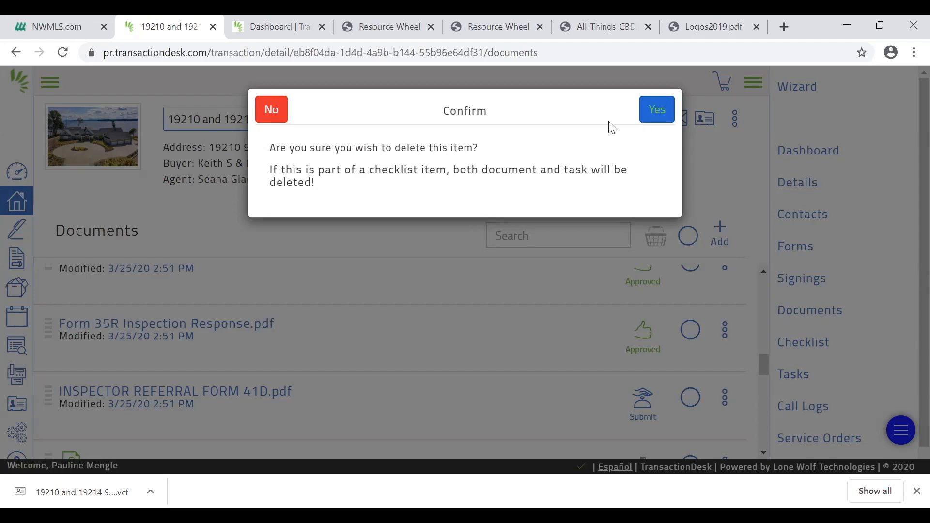
pyautogui.click(271, 112)
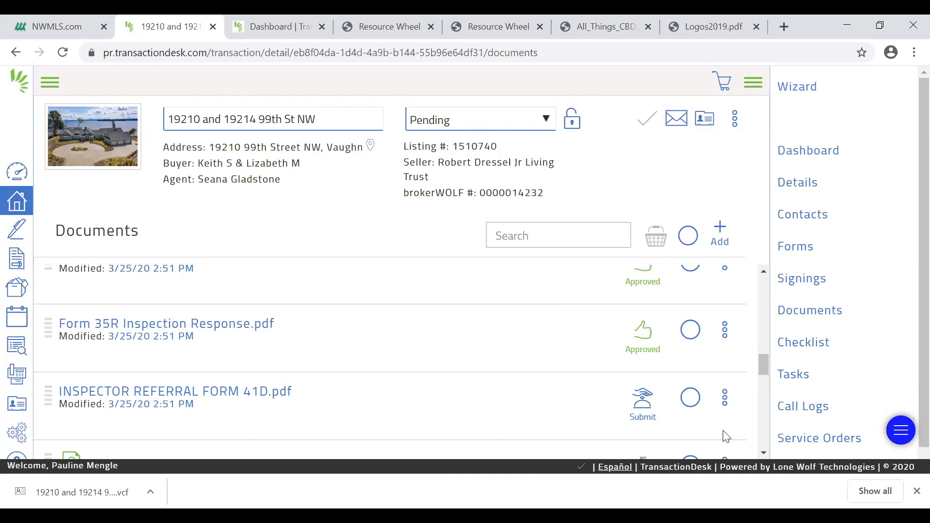
# Go to the main broker dashboard and switch it to the agent view
pyautogui.click(16, 432)
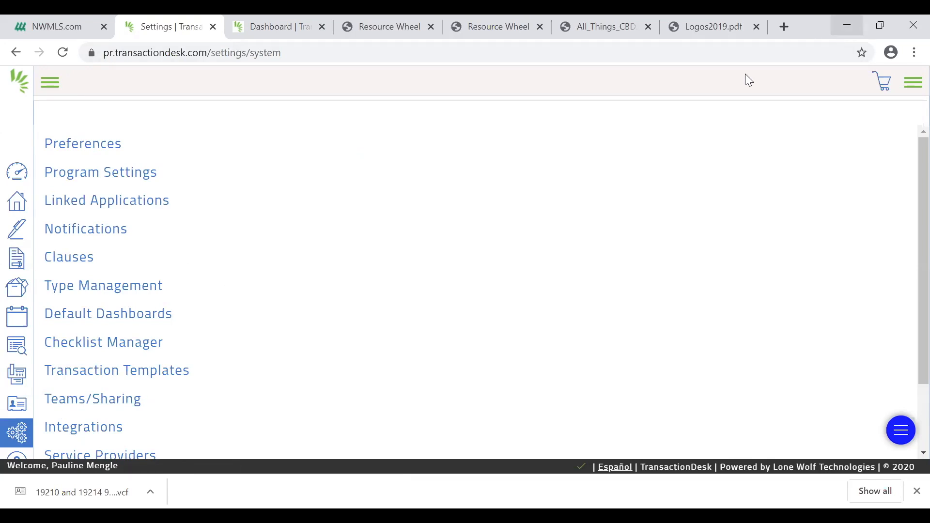
pyautogui.click(20, 176)
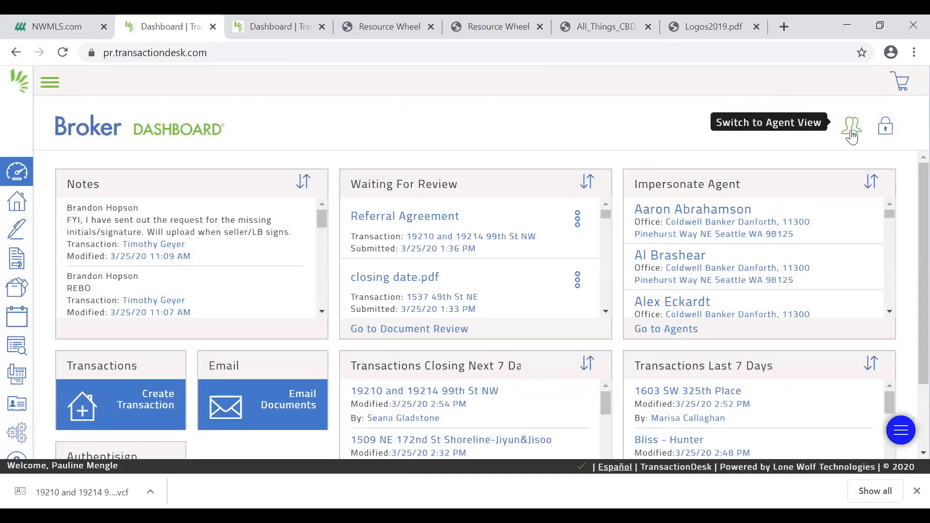
pyautogui.click(851, 135)
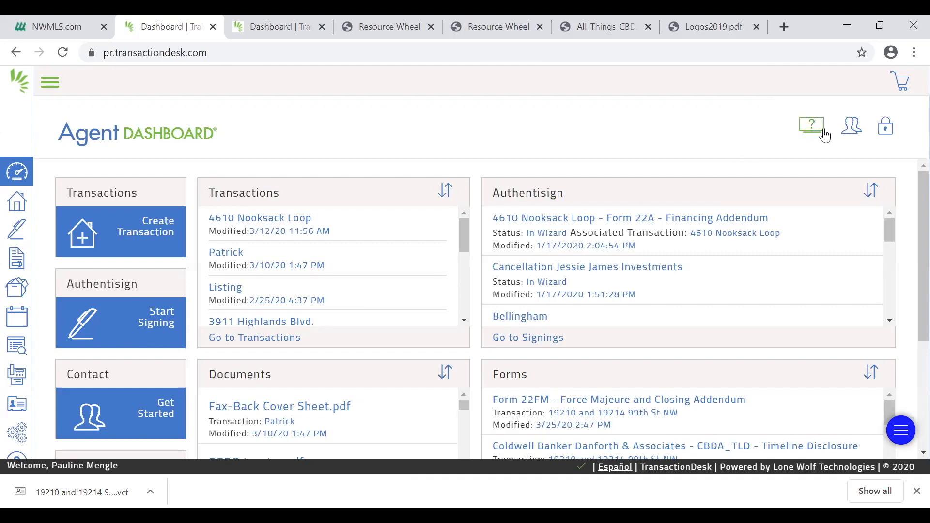
# Unlock the agent dashboard for editing and add the Notes widget to its layout
pyautogui.click(886, 131)
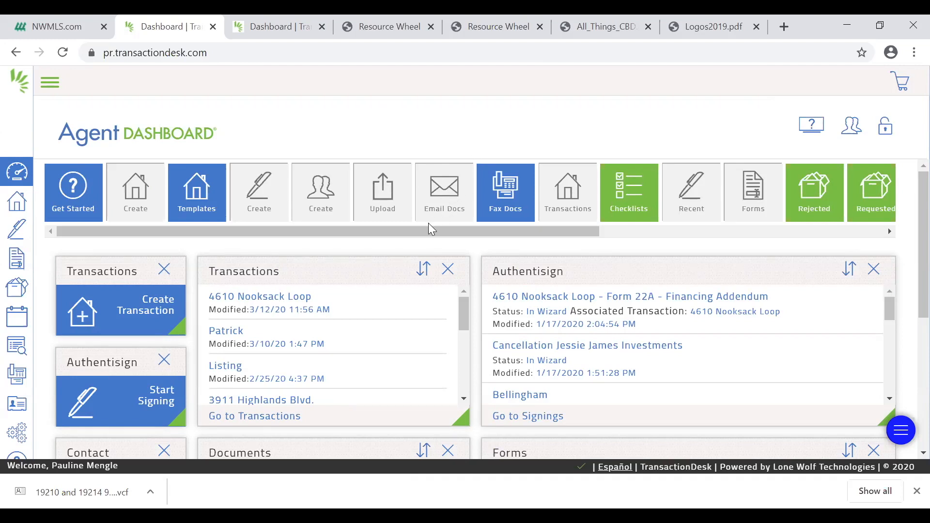
pyautogui.moveTo(427, 231); pyautogui.dragTo(732, 252)
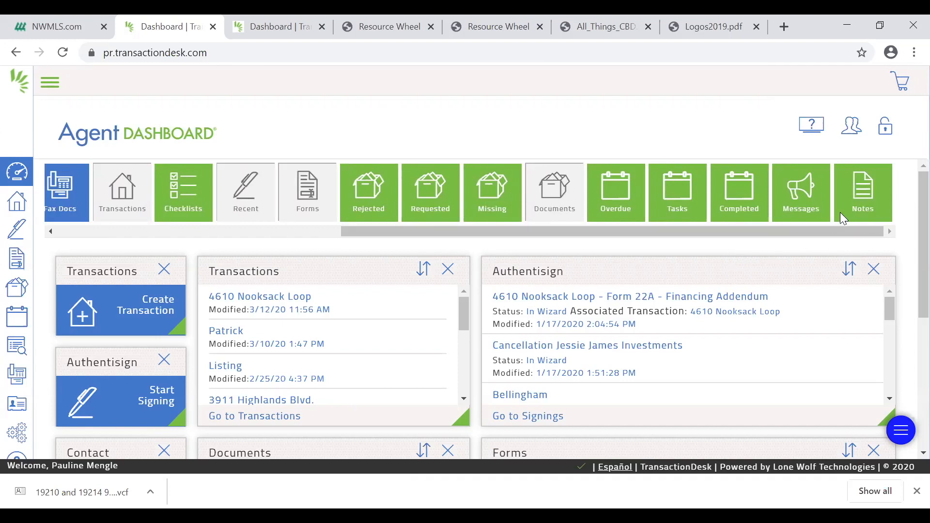
pyautogui.moveTo(852, 204)
pyautogui.mouseDown()
pyautogui.moveTo(739, 253)
pyautogui.moveTo(829, 208)
pyautogui.moveTo(868, 199)
pyautogui.mouseUp()
pyautogui.moveTo(854, 197); pyautogui.dragTo(372, 435)
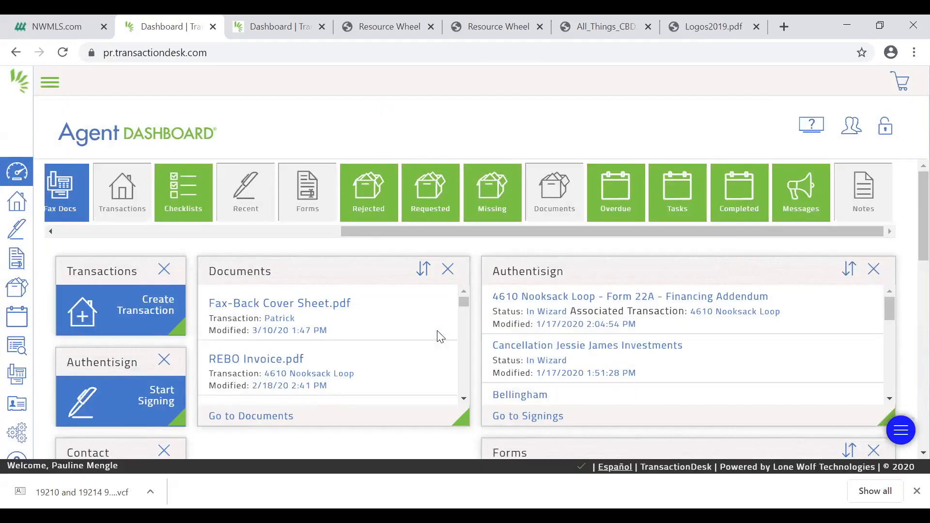
# Move the Notes widget into the column directly below the Documents widget and above the Transactions widget
pyautogui.scroll(-3, 438, 334)
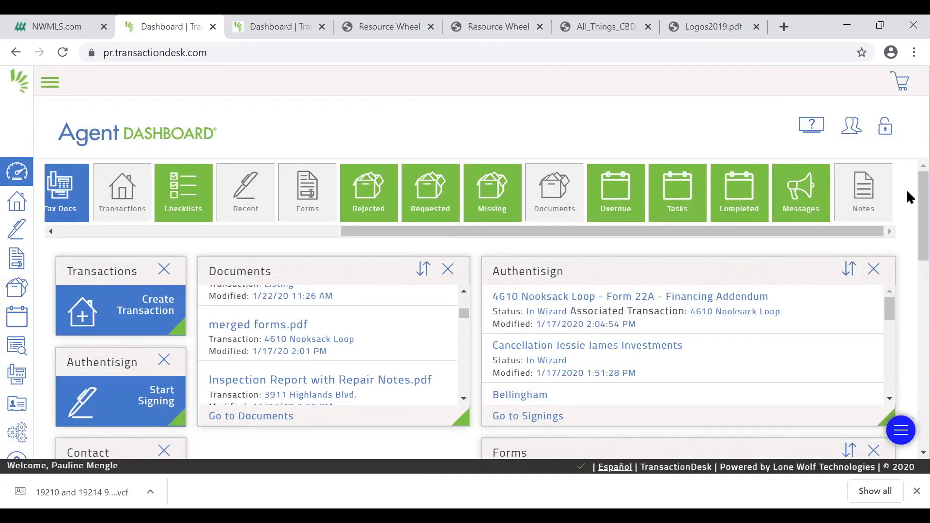
pyautogui.scroll(-2, 906, 202)
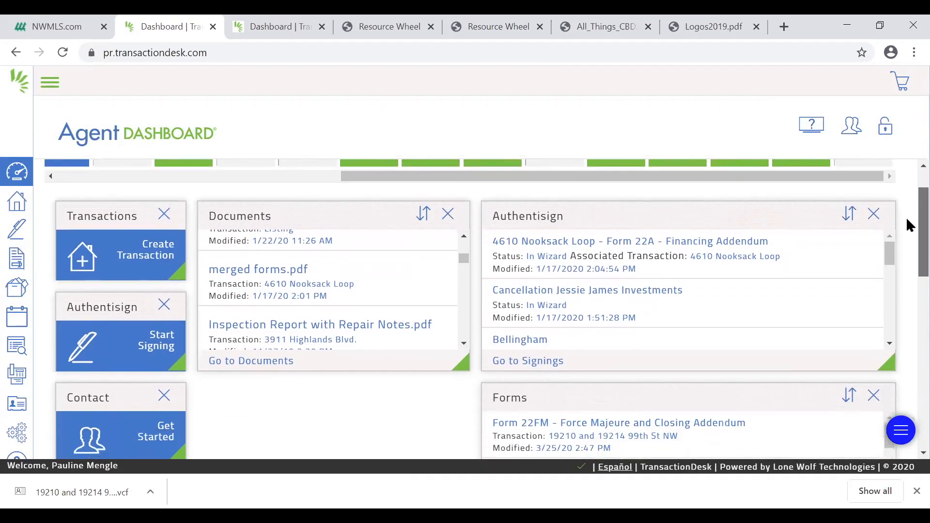
pyautogui.scroll(-5, 906, 231)
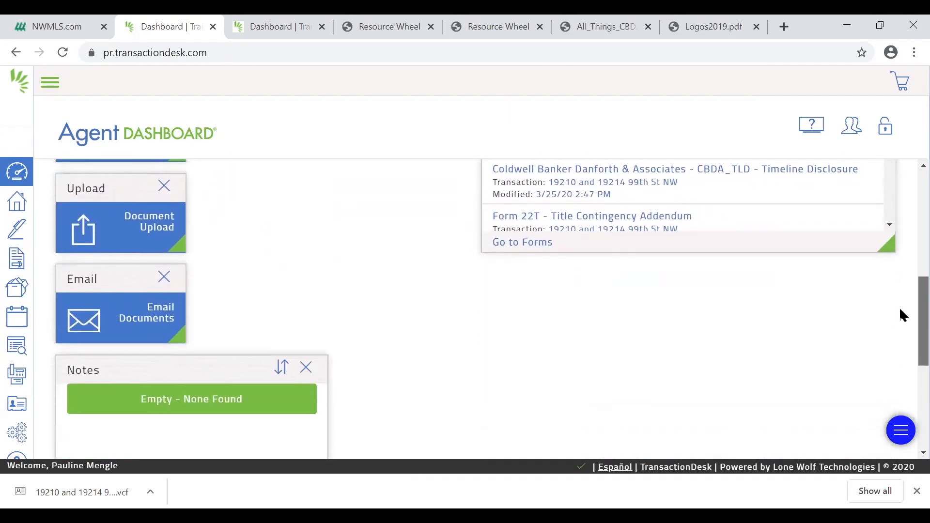
pyautogui.scroll(-1, 900, 332)
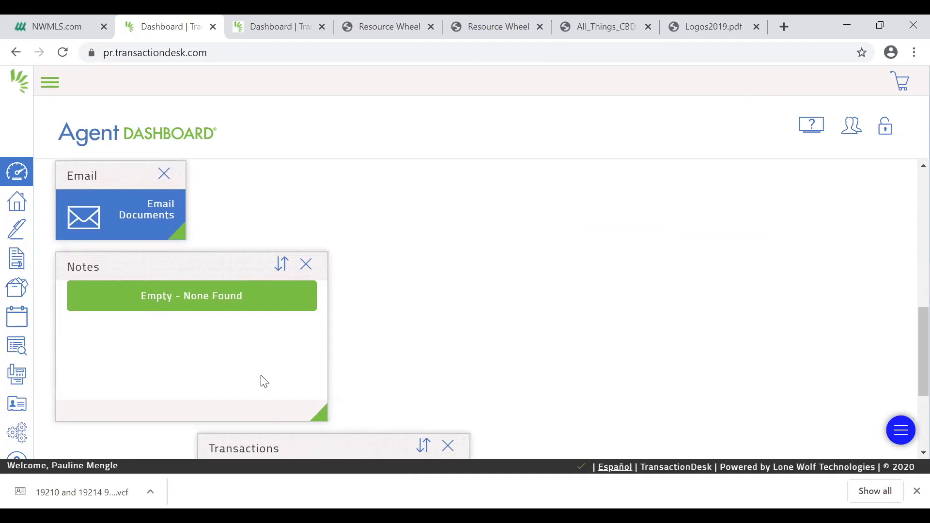
pyautogui.moveTo(208, 266); pyautogui.dragTo(350, 182)
pyautogui.scroll(6, 541, 278)
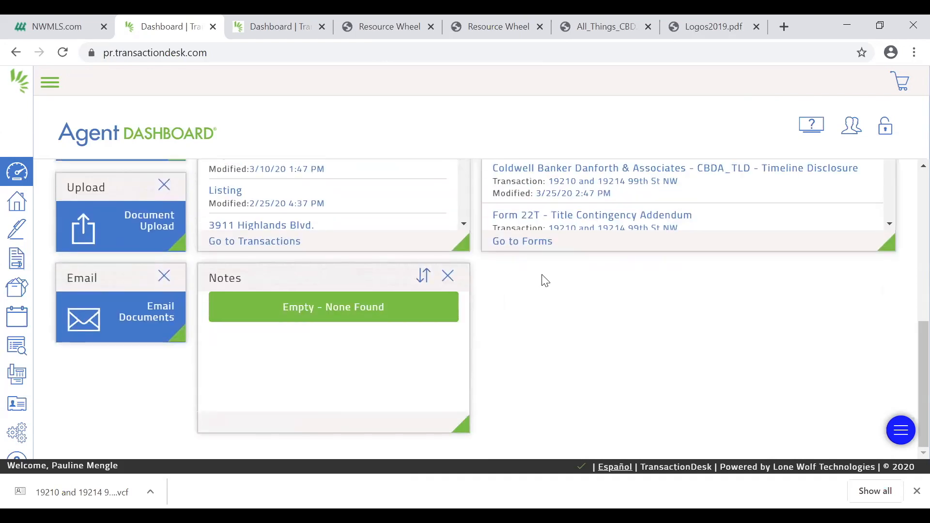
pyautogui.scroll(-3, 536, 269)
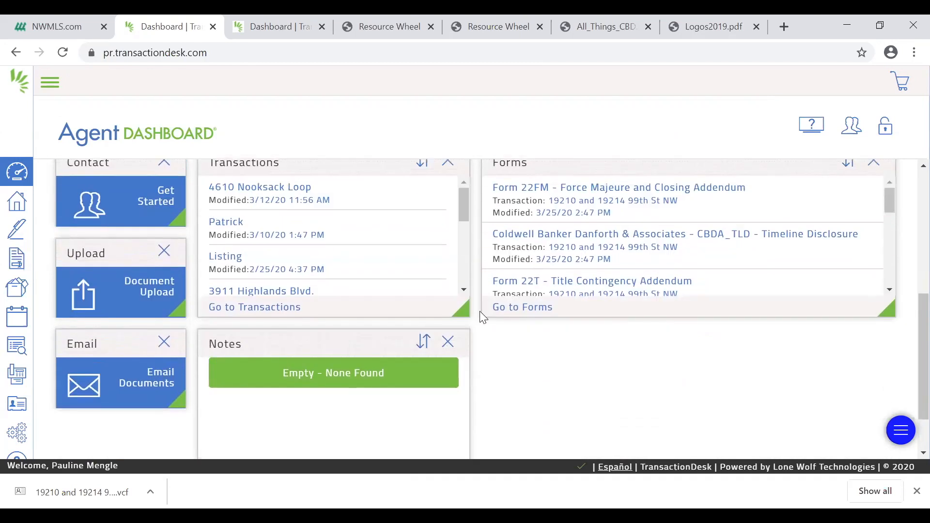
pyautogui.moveTo(325, 305); pyautogui.dragTo(321, 158)
pyautogui.scroll(5, 436, 262)
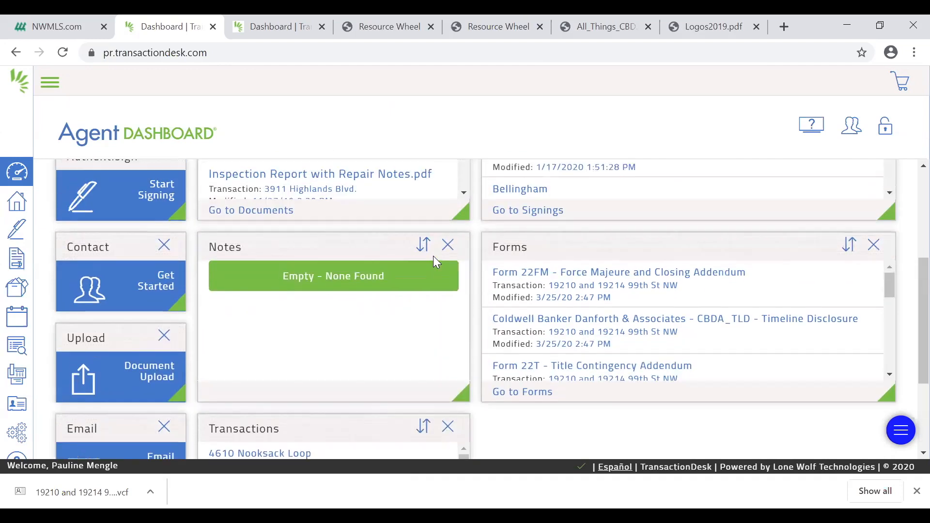
pyautogui.scroll(3, 521, 330)
pyautogui.scroll(-5, 566, 303)
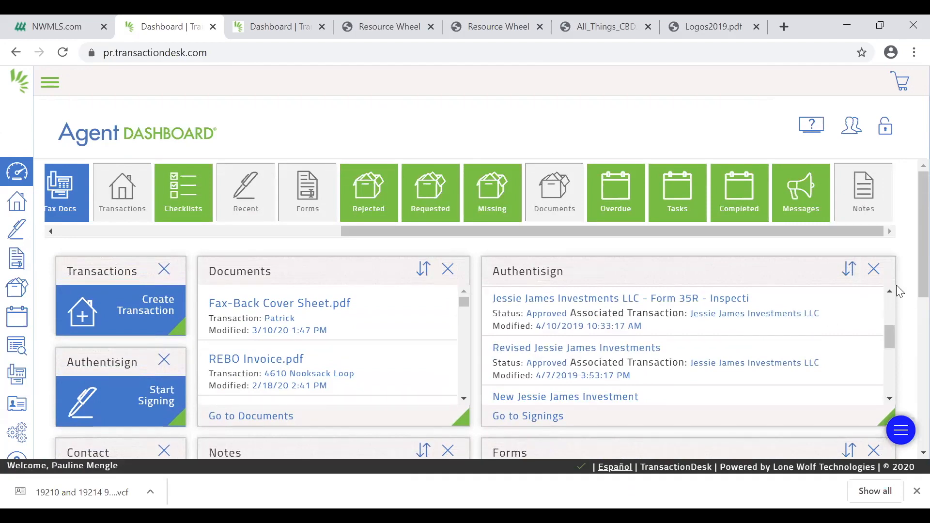
# Check the rearranged widgets on the agent dashboard and lock its layout against further editing
pyautogui.scroll(-3, 905, 285)
pyautogui.scroll(-3, 905, 310)
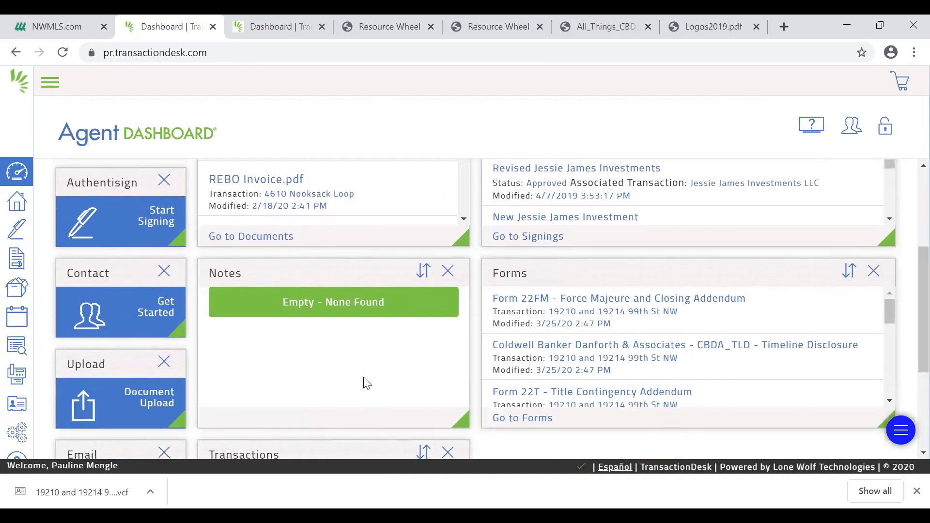
pyautogui.scroll(3, 364, 378)
pyautogui.scroll(-2, 362, 375)
pyautogui.scroll(-2, 365, 379)
pyautogui.click(884, 130)
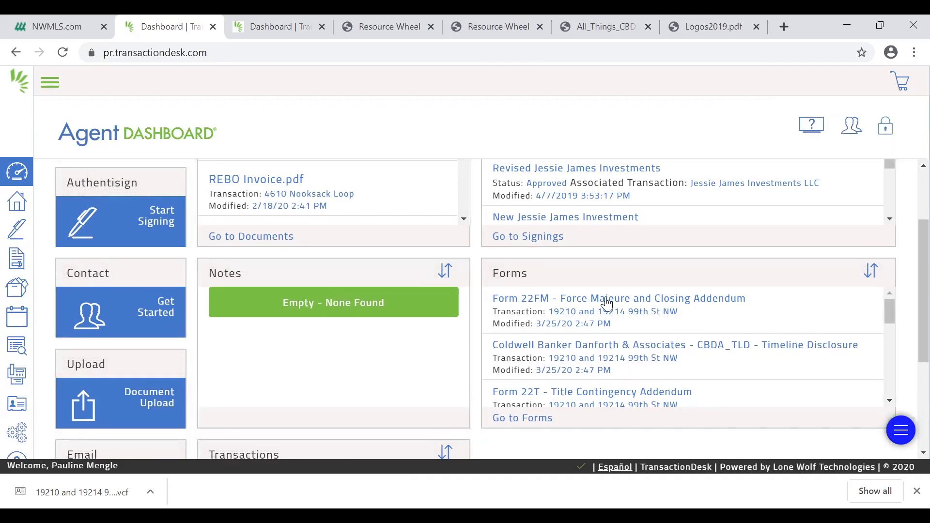
# Open the Branding section of the Preferences in the system settings and examine the email banner, personal photo and company logo
pyautogui.click(20, 427)
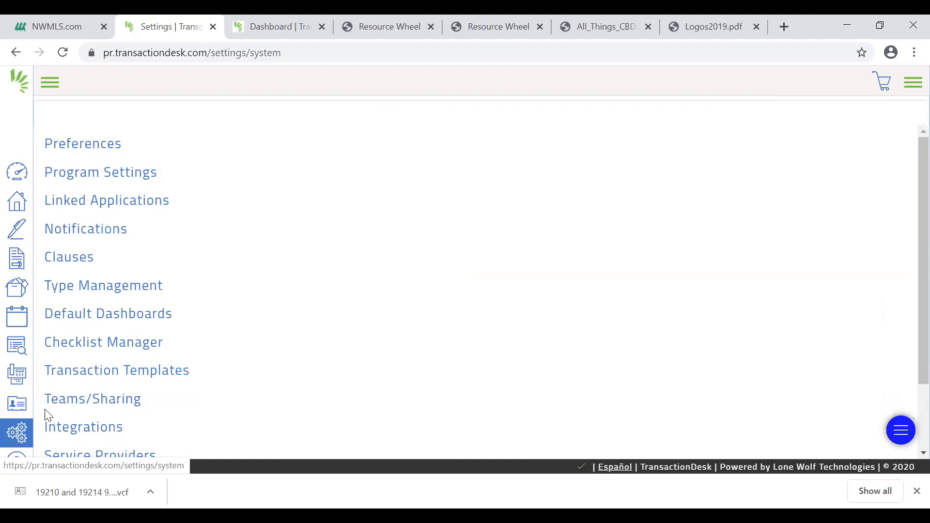
pyautogui.click(84, 144)
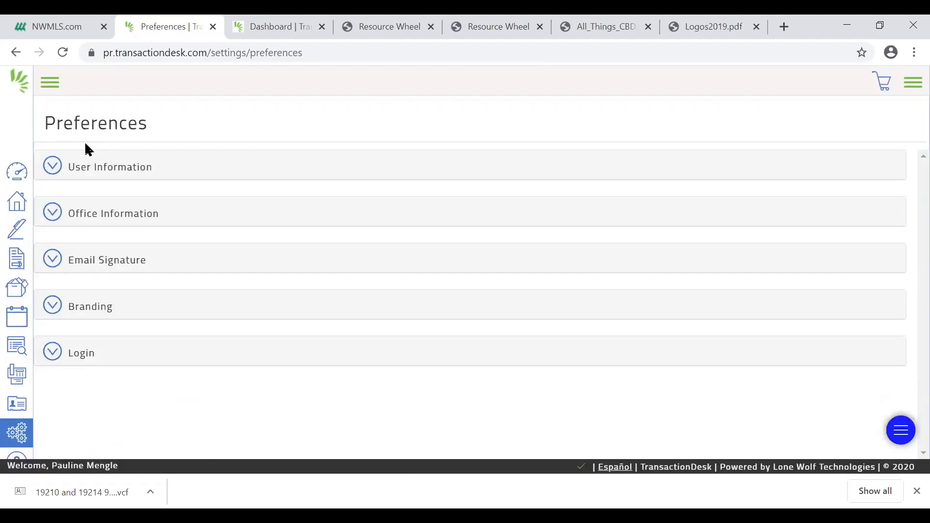
pyautogui.click(87, 310)
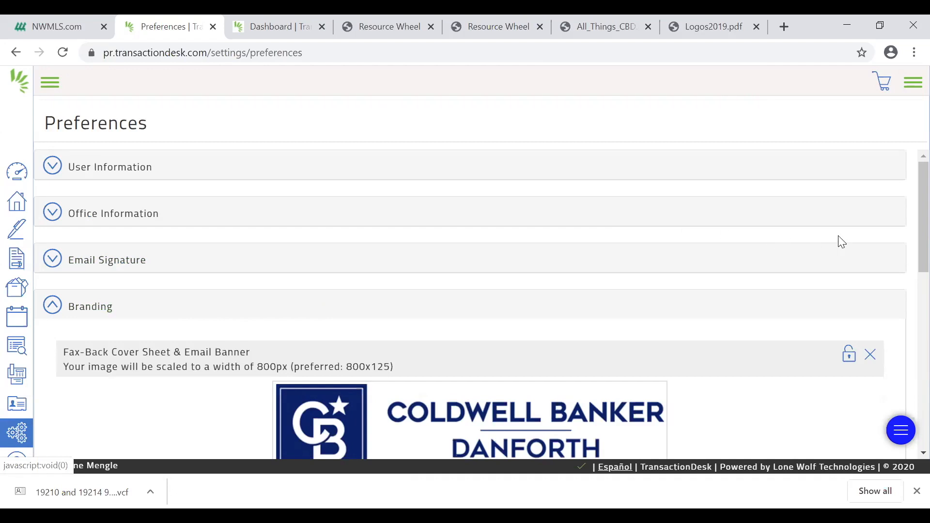
pyautogui.scroll(-3, 906, 229)
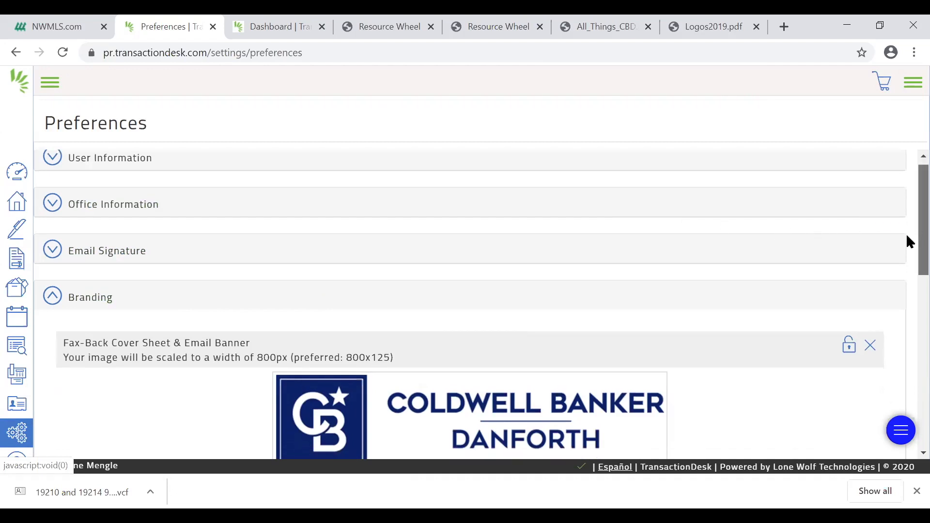
pyautogui.scroll(-3, 897, 285)
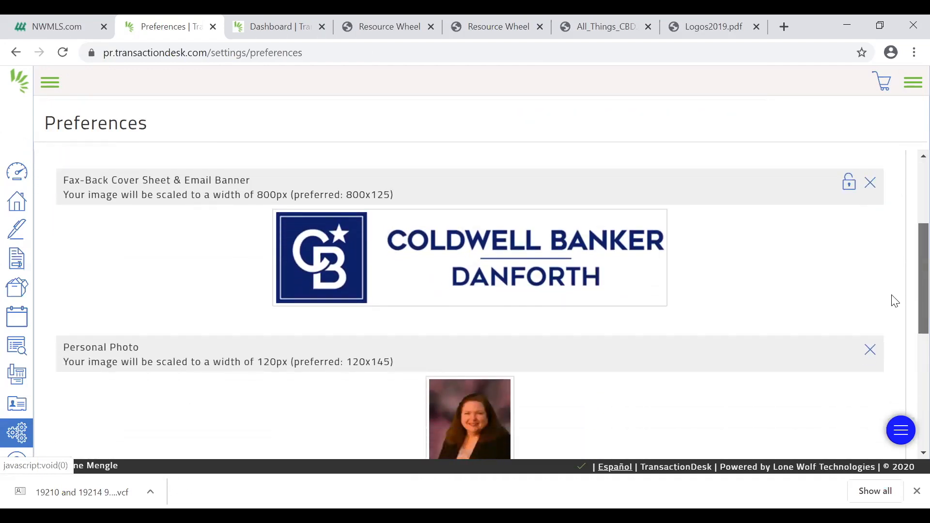
pyautogui.scroll(1, 888, 315)
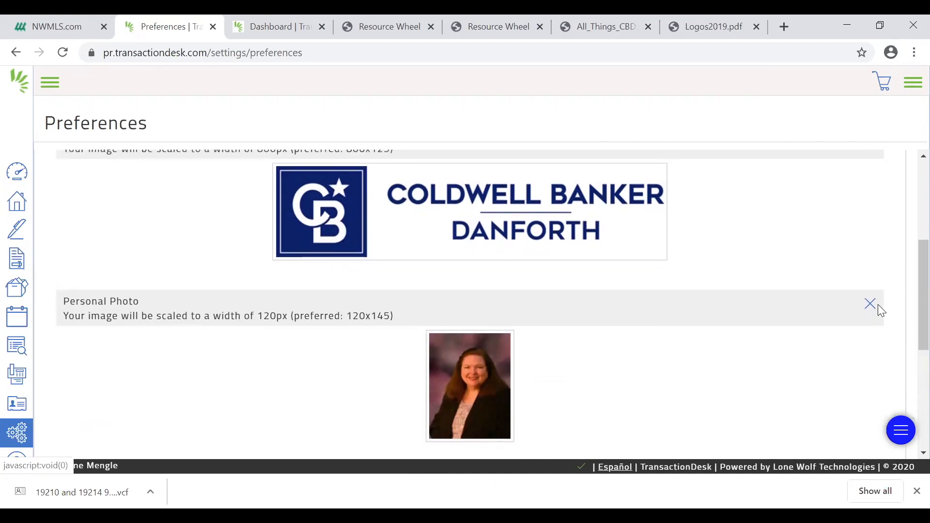
pyautogui.scroll(-2, 878, 305)
pyautogui.scroll(2, 880, 310)
pyautogui.scroll(-7, 880, 314)
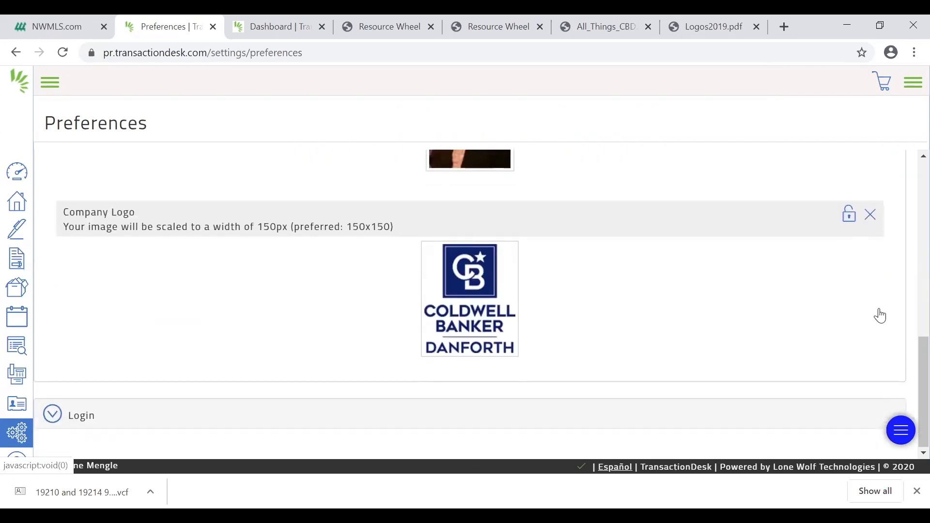
pyautogui.scroll(7, 880, 315)
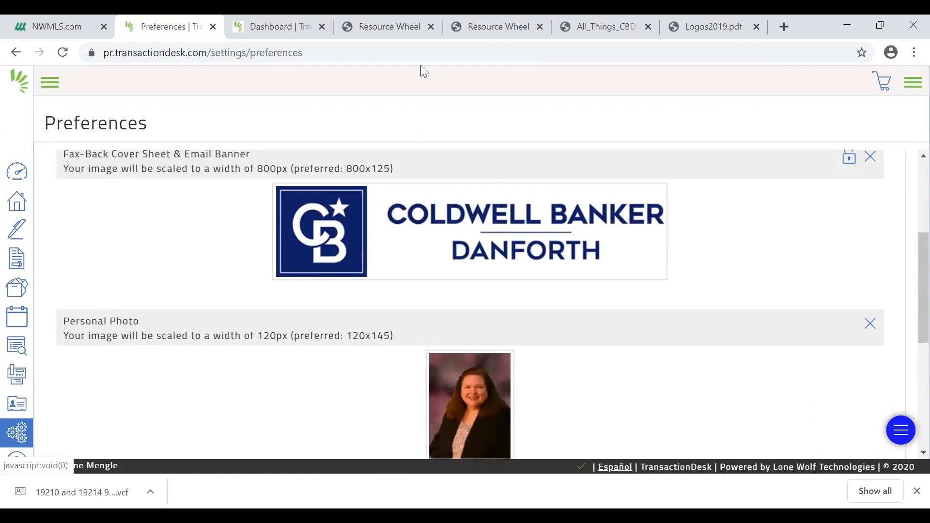
# Switch to the Resource Wheel website already open in the browser
pyautogui.click(364, 40)
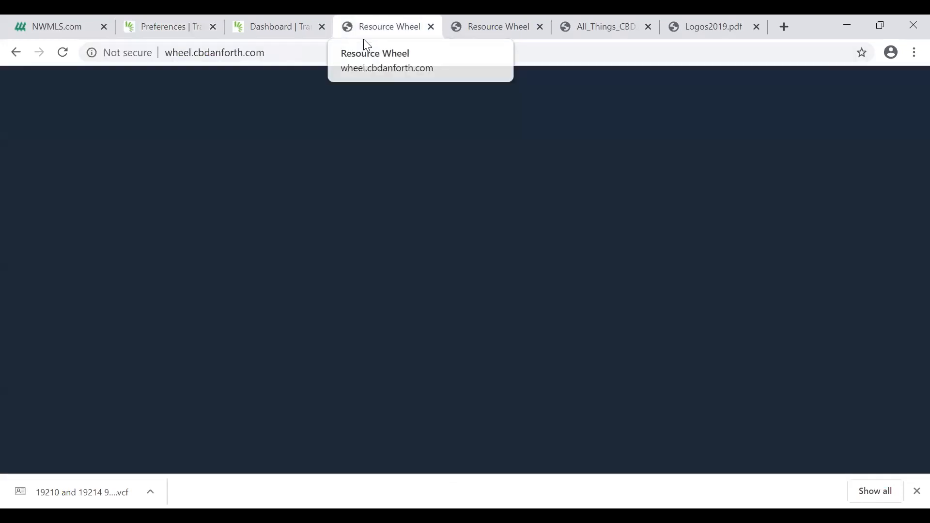